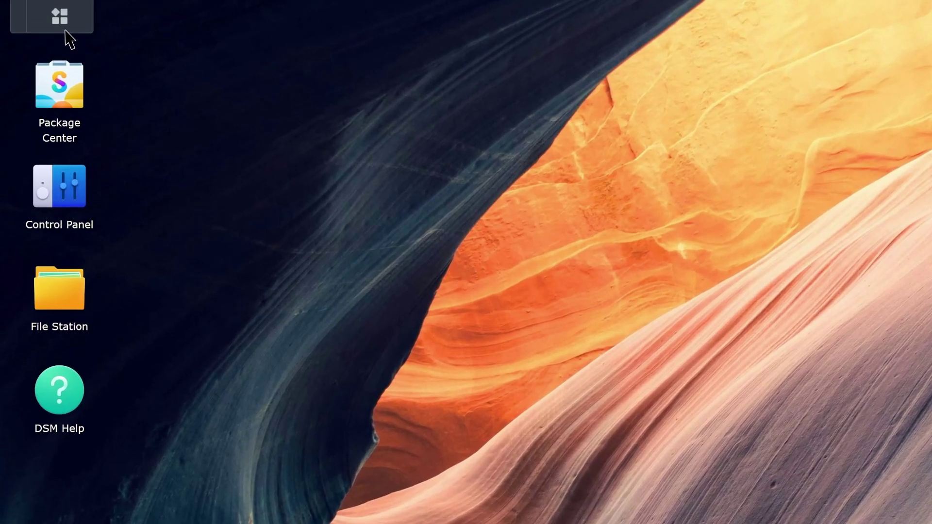
In Snapshot Replication's Recovery list, browse the photo folder's 04/21/2021 07:00 snapshot.
click(65, 23)
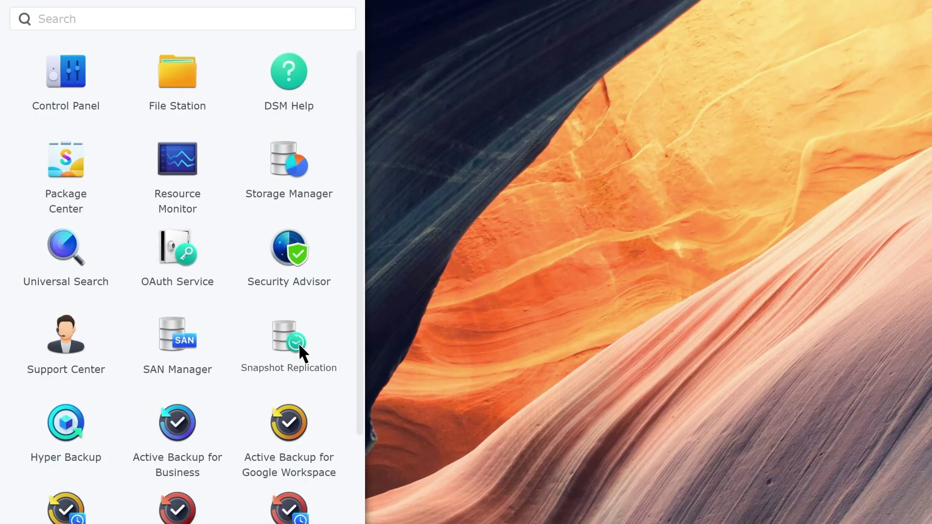
click(299, 343)
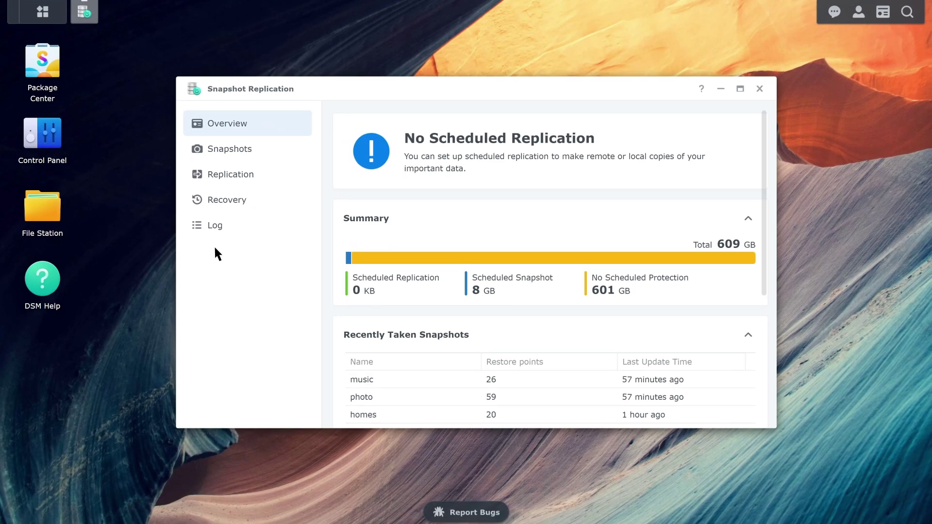
click(253, 202)
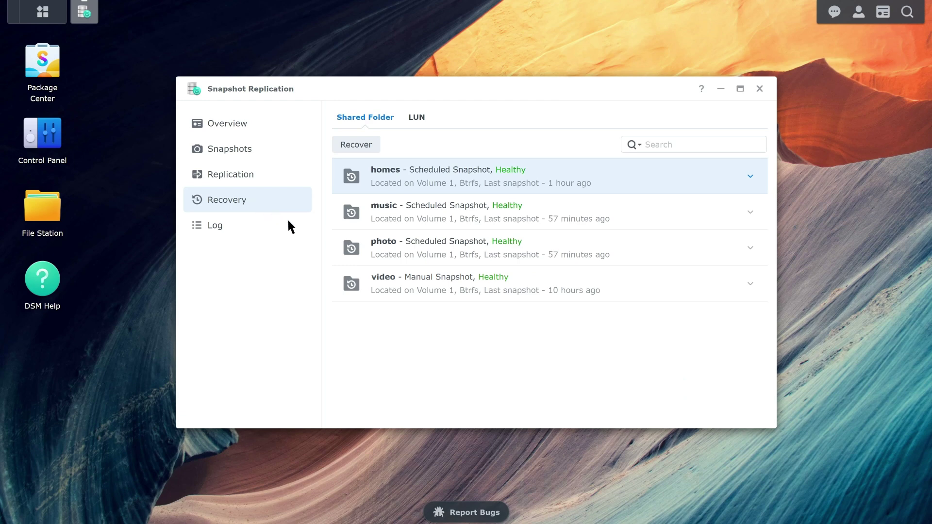
click(400, 248)
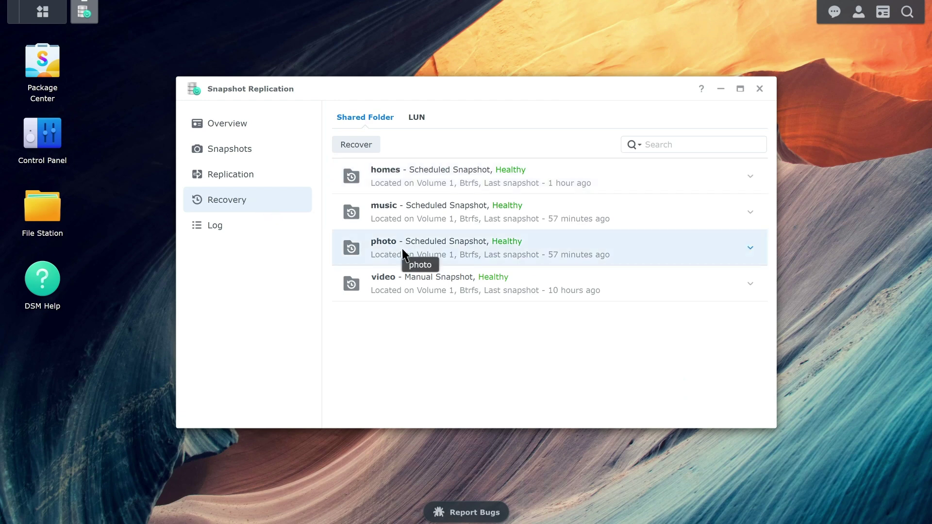
click(371, 154)
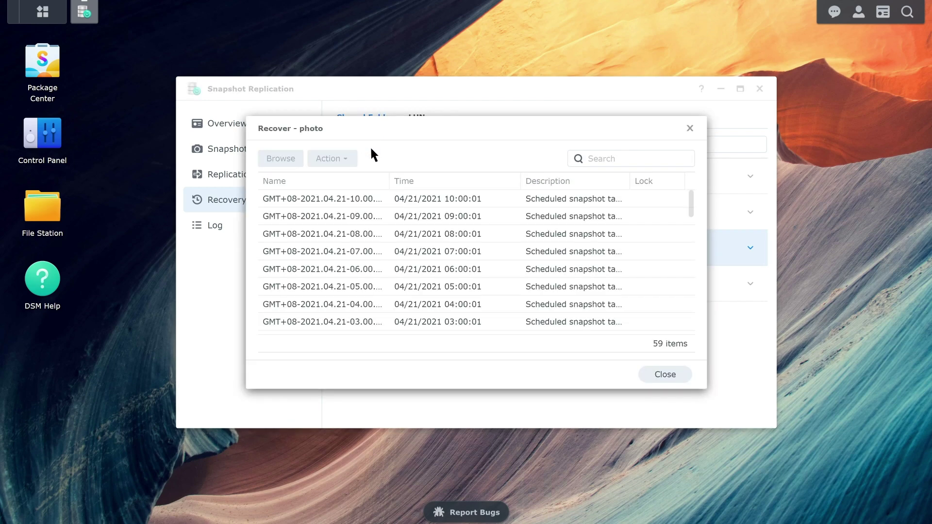
click(386, 252)
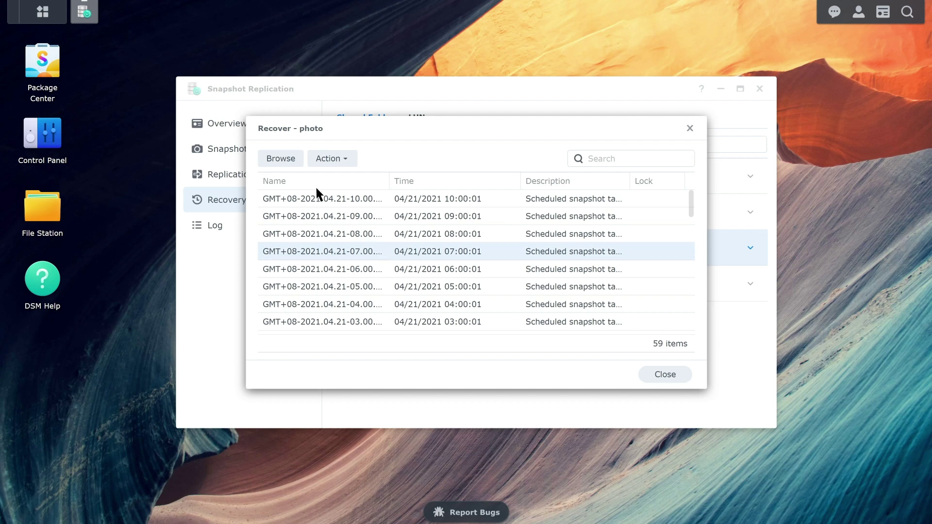
click(294, 161)
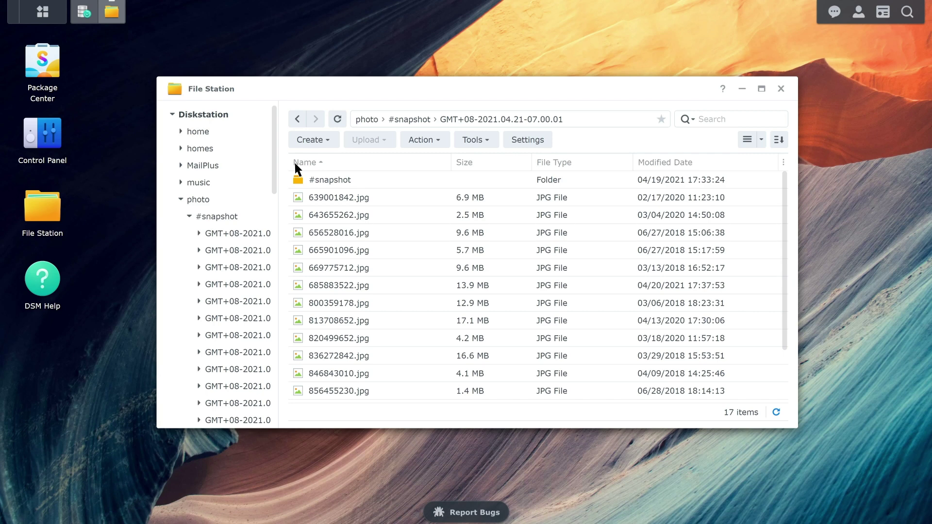
Preview 656528016.jpg from the 07:00 snapshot, then download it to the computer.
right_click(405, 233)
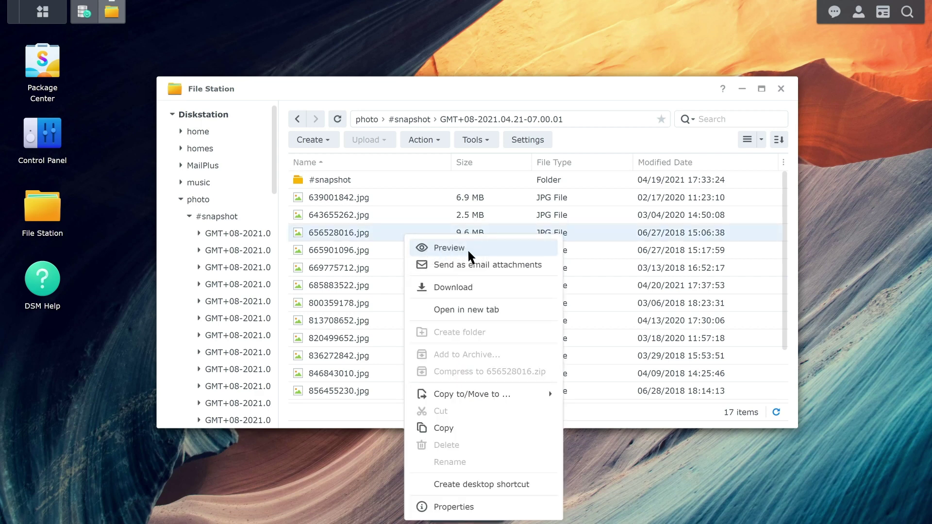
click(469, 255)
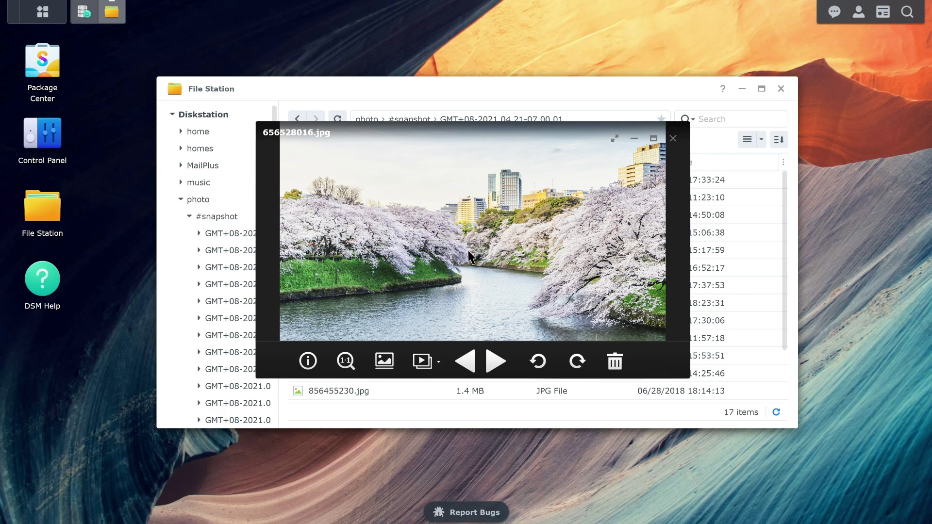
click(672, 138)
right_click(325, 234)
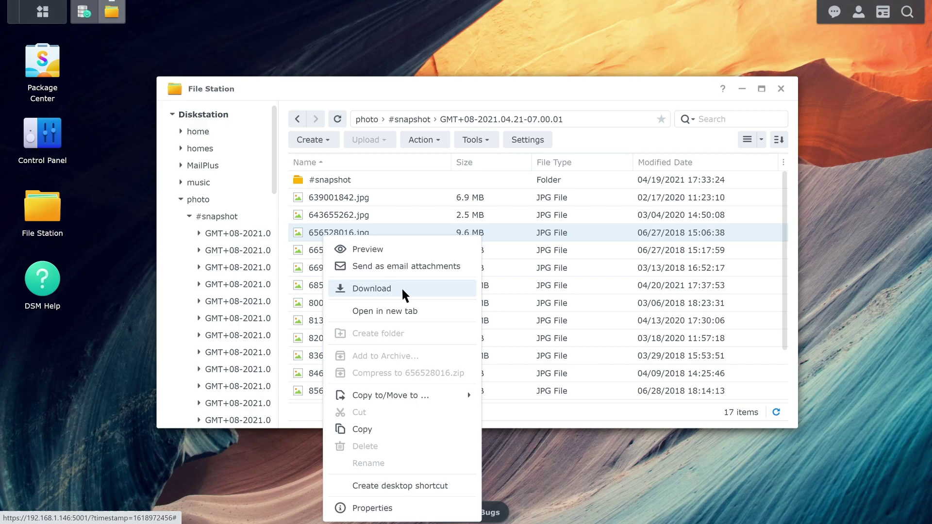
click(401, 288)
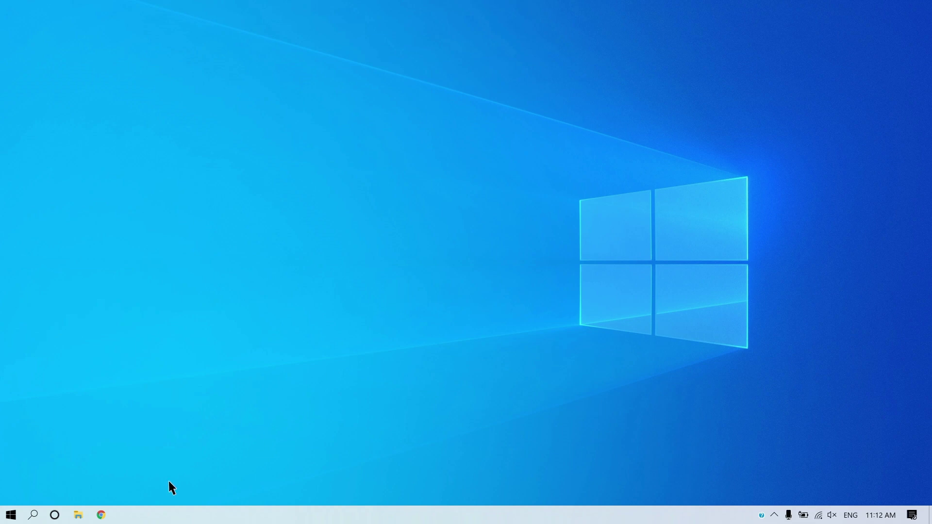
Open File Explorer at the \\Diskstation\photo network share.
click(79, 515)
click(238, 132)
text(\Diskstation\photo)
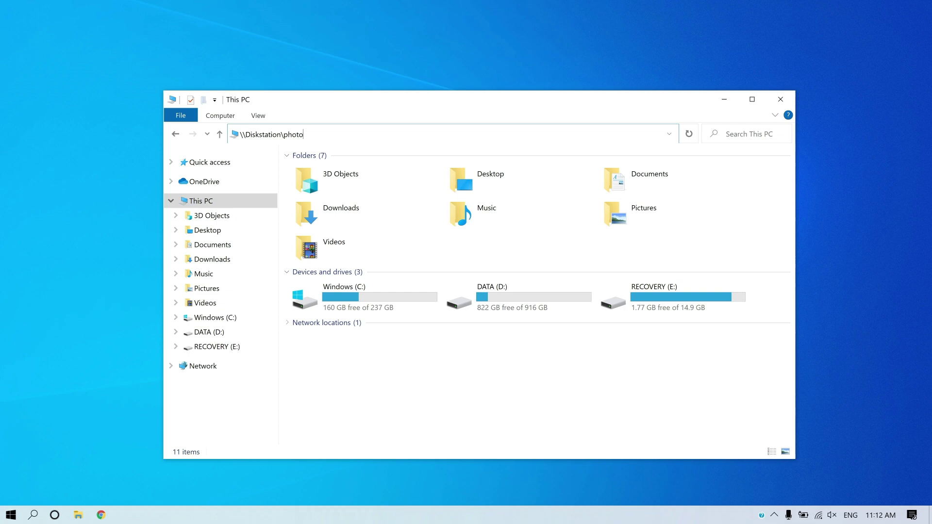
drag(241, 134, 305, 135)
key(Return)
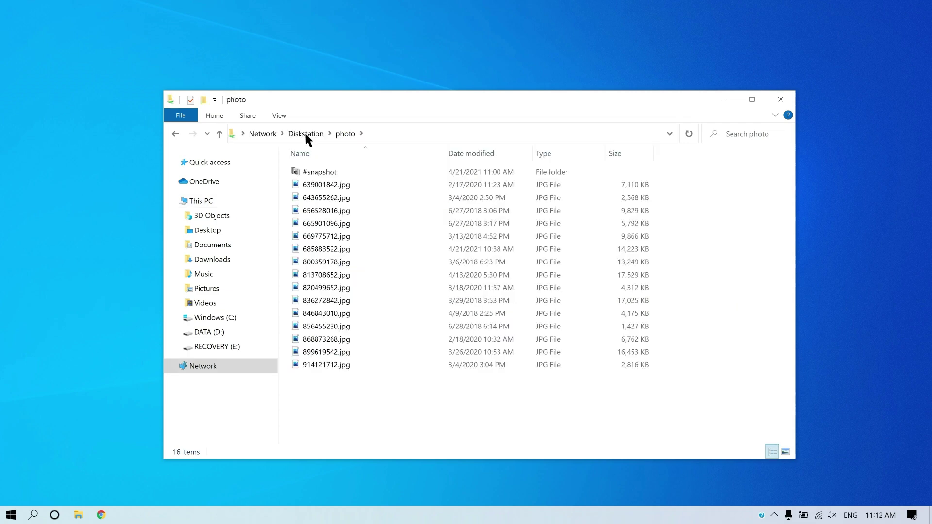
Restore 685883522.jpg to its 4/20/2021 4:38 PM previous version, then go up to Diskstation.
click(364, 249)
right_click(362, 248)
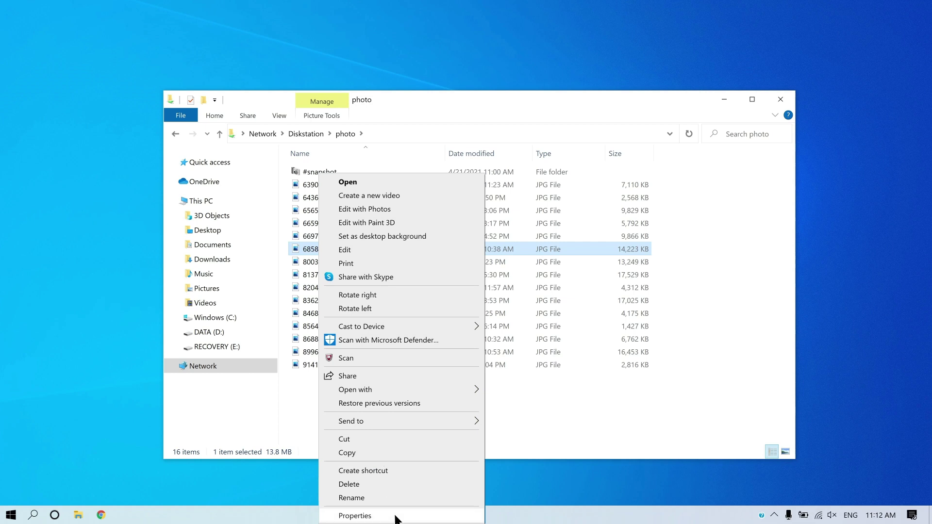
click(355, 515)
click(448, 153)
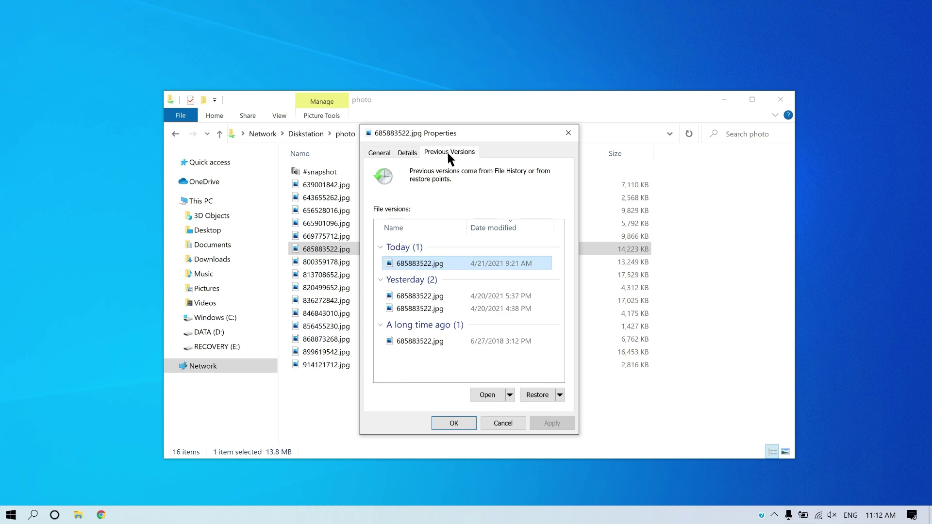
click(456, 308)
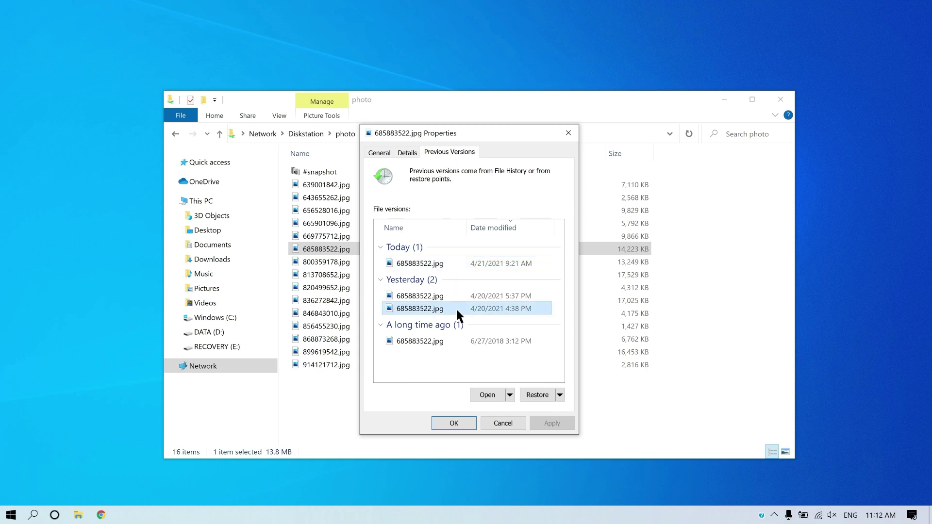
click(538, 395)
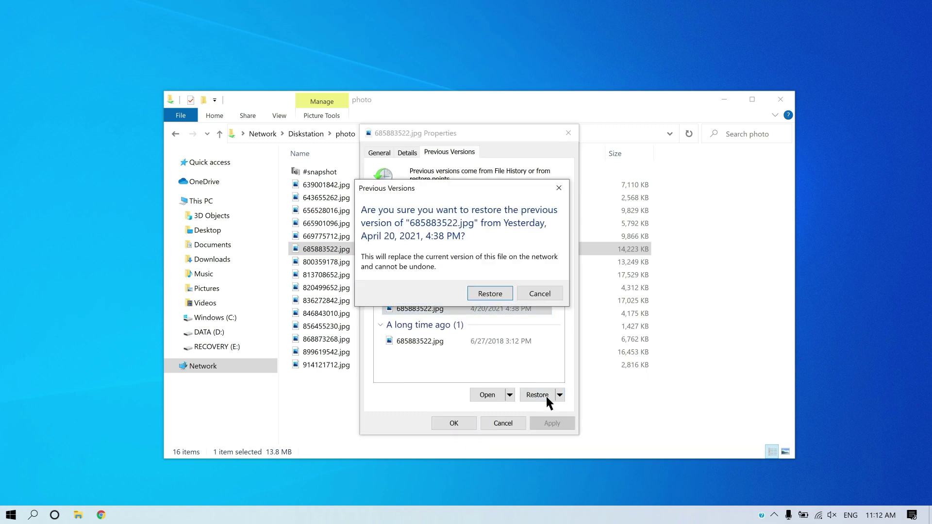
click(502, 295)
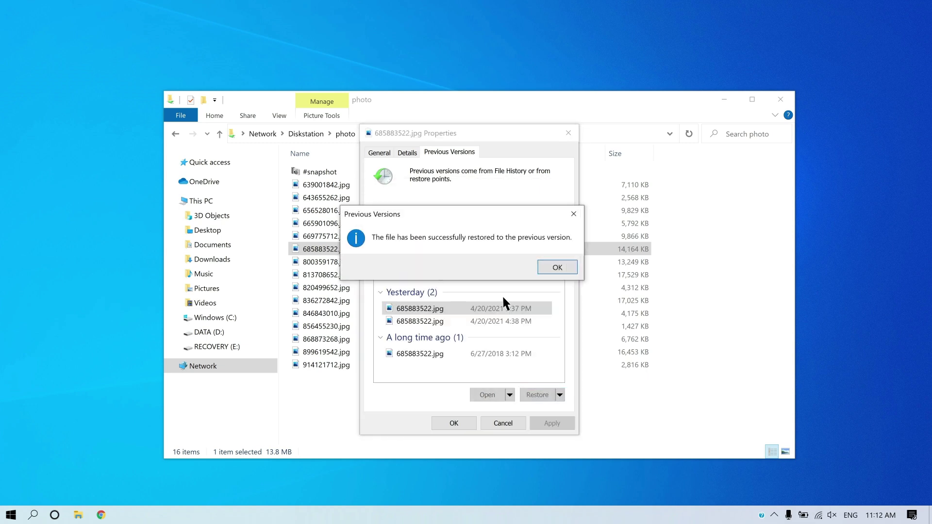
click(563, 268)
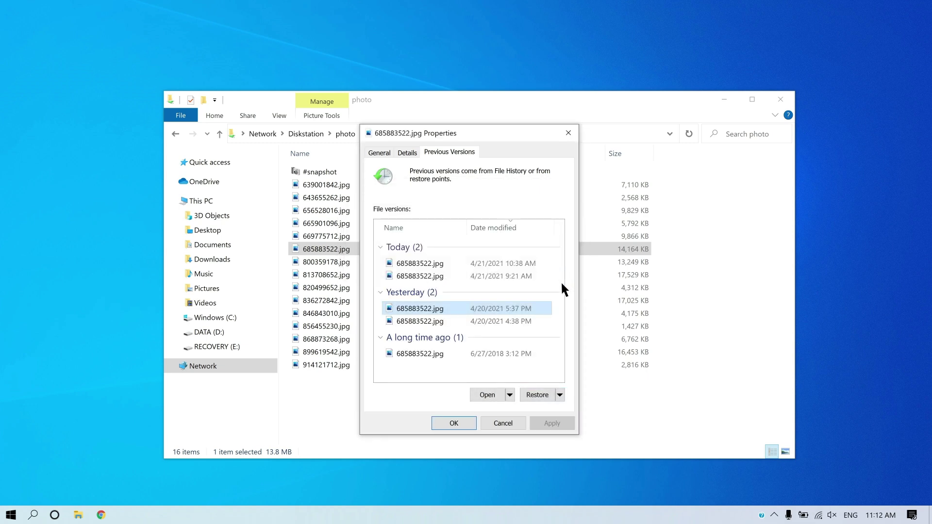
click(462, 423)
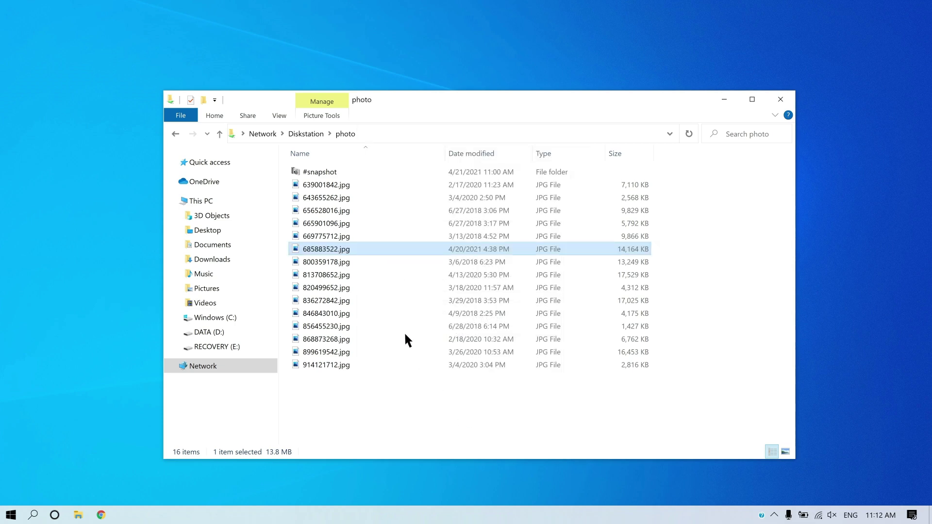
click(317, 138)
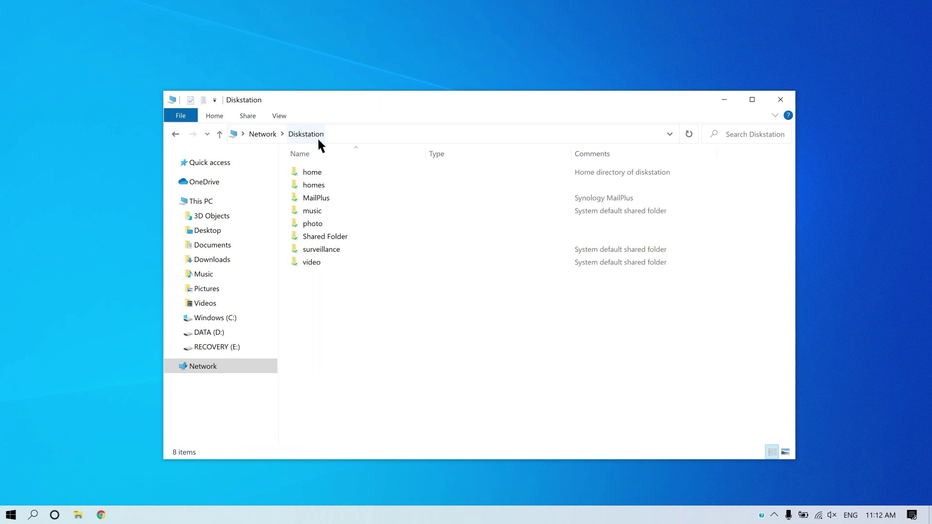
Open the photo folder's 7:00 AM previous version from its Properties.
right_click(347, 223)
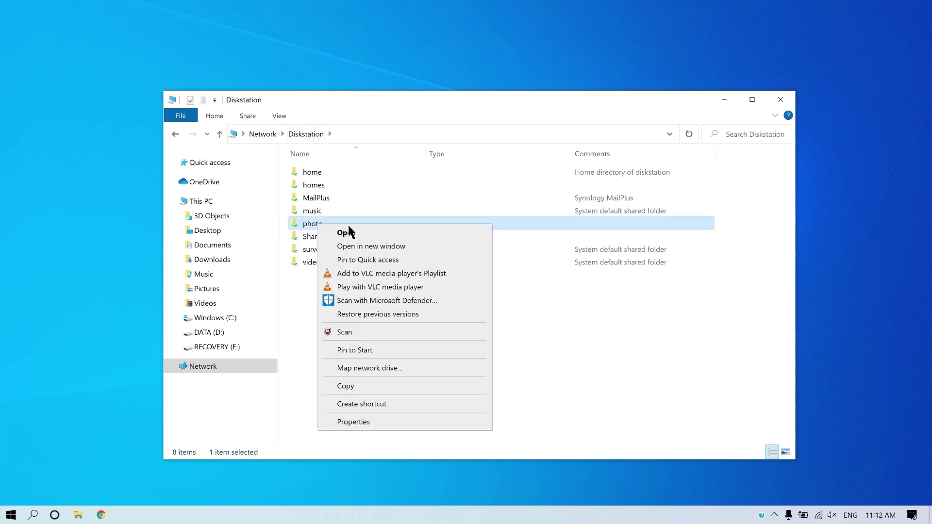
click(353, 422)
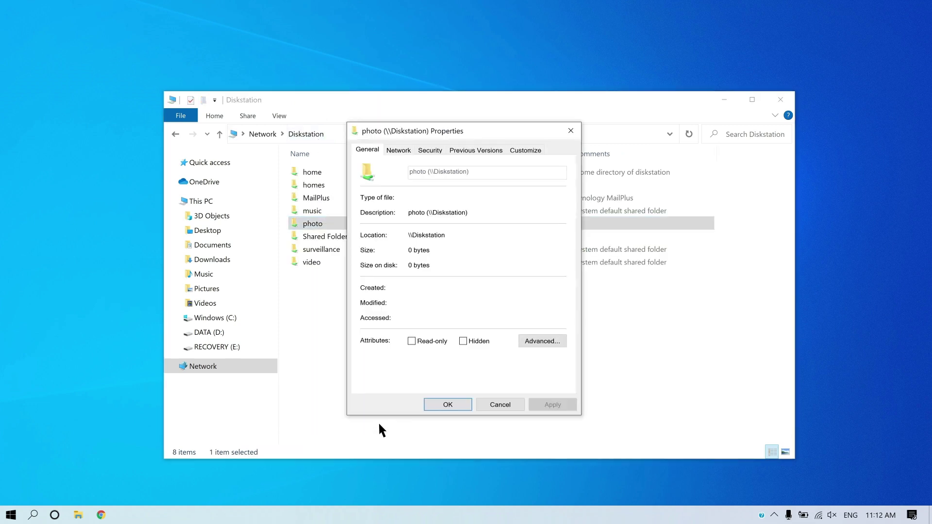
click(475, 150)
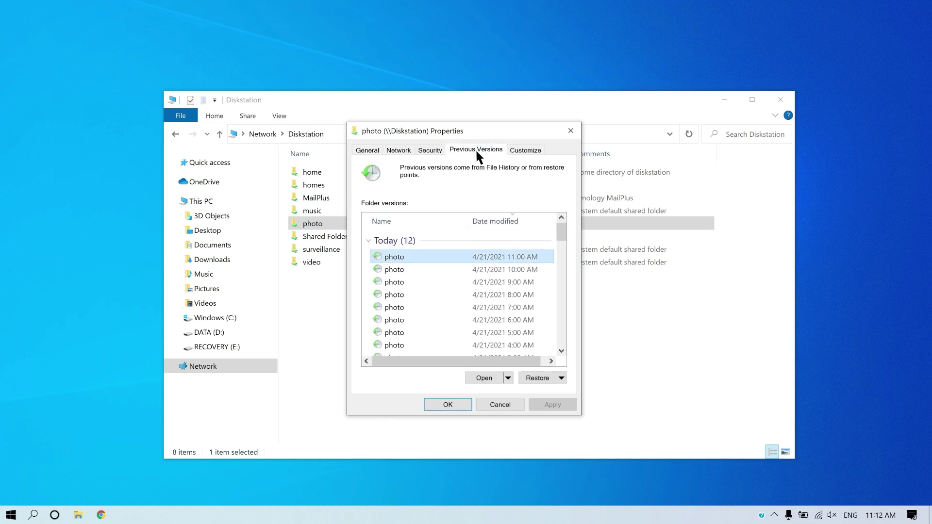
click(458, 308)
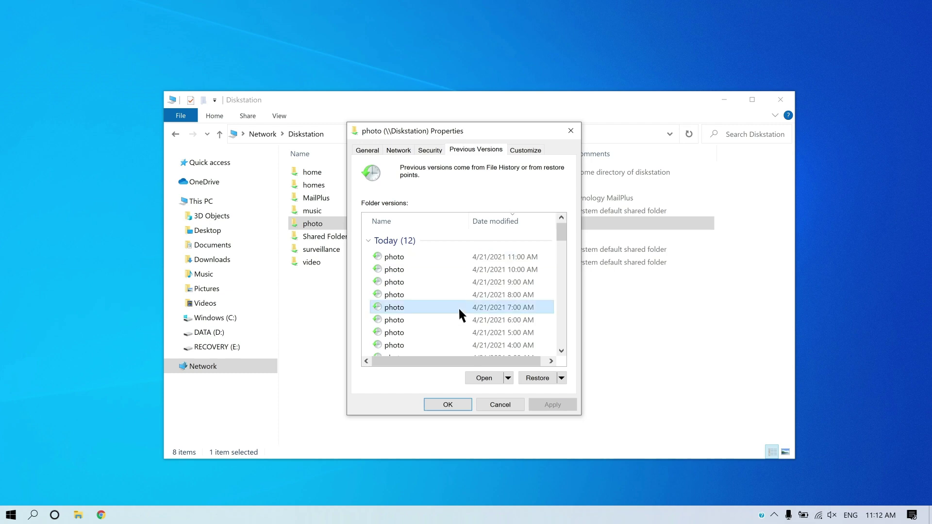
right_click(458, 307)
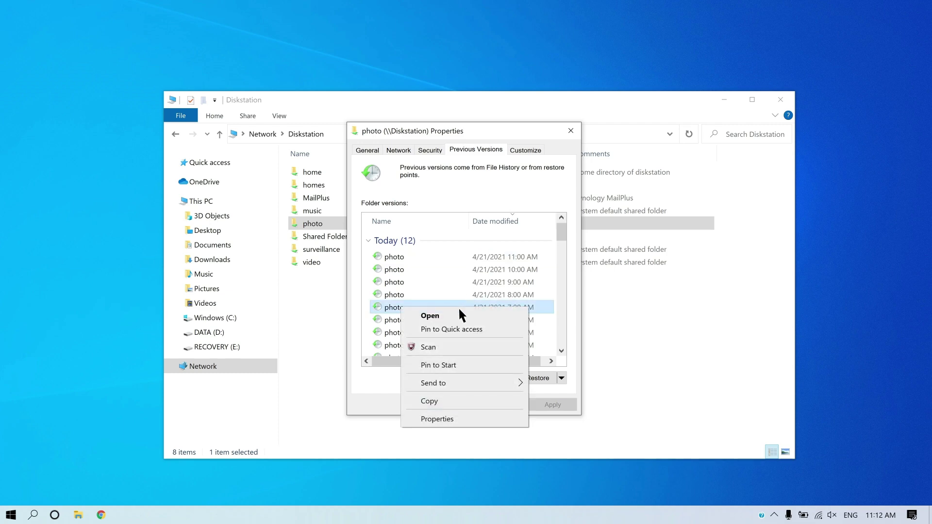
click(458, 307)
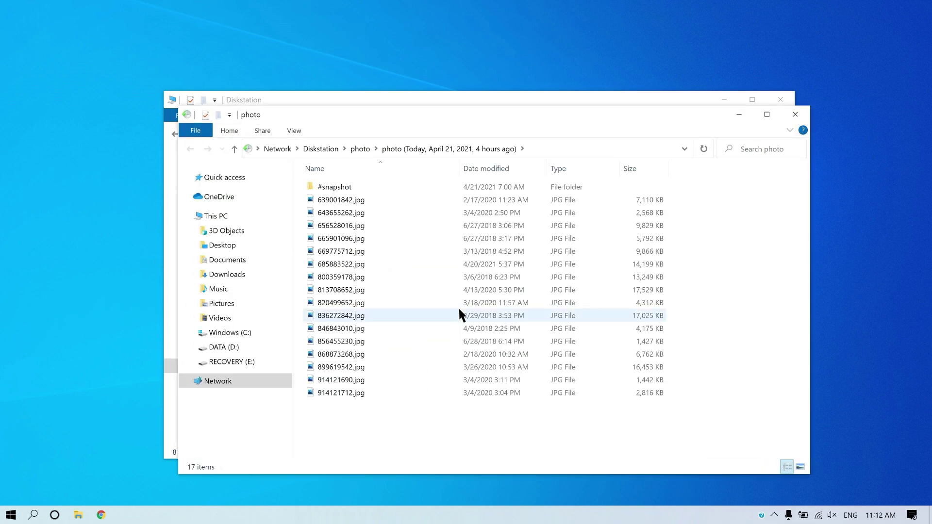
Copy 914121690.jpg from the snapshot and paste it into the live photo share.
right_click(402, 380)
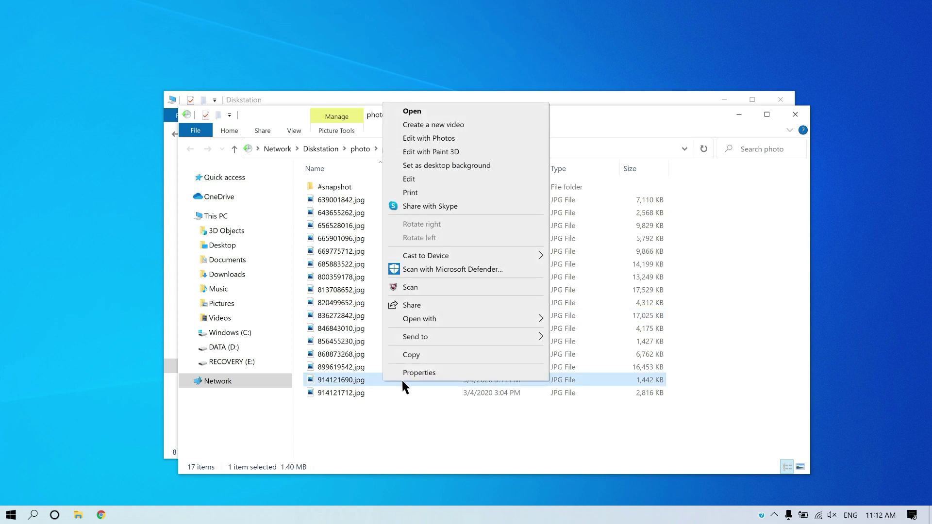
click(451, 353)
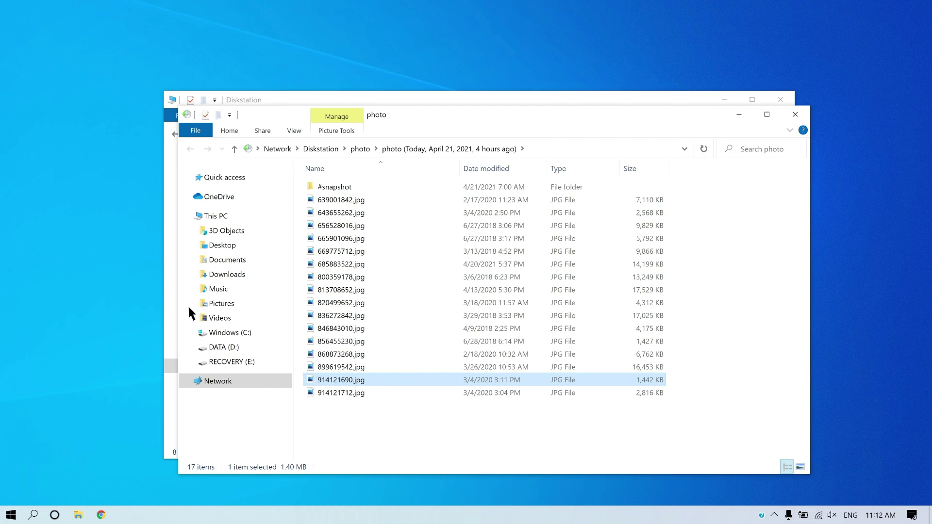
click(169, 301)
double_click(363, 228)
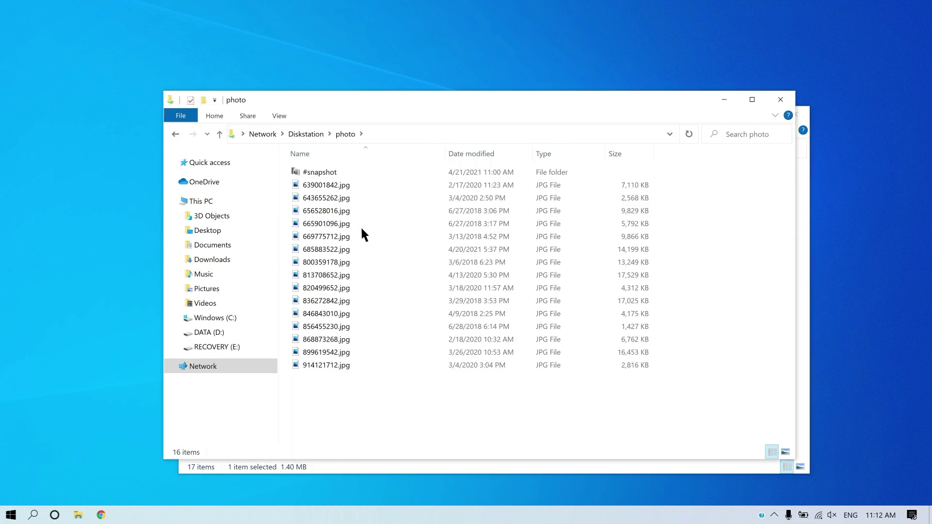
right_click(362, 248)
click(388, 334)
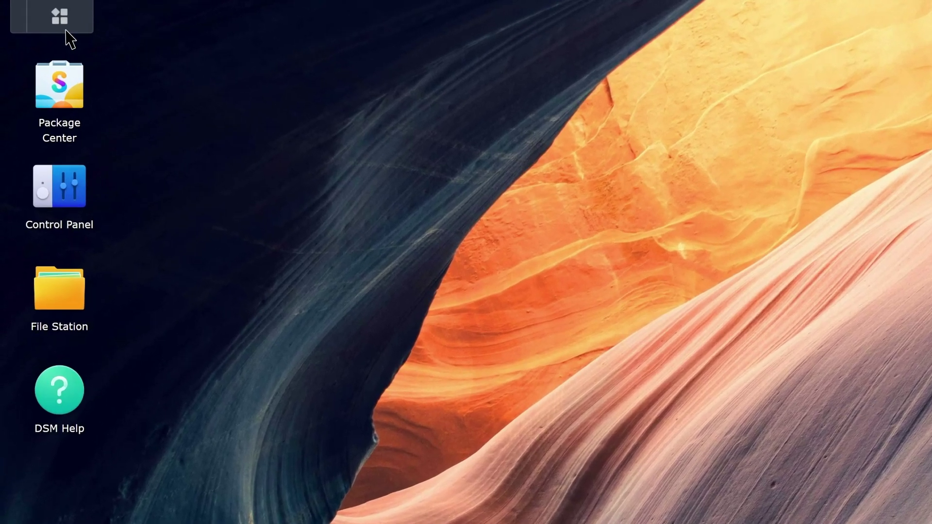
In Snapshot Replication Recovery, select and browse the photo folder's 04/21/2021 08:00 snapshot.
click(47, 17)
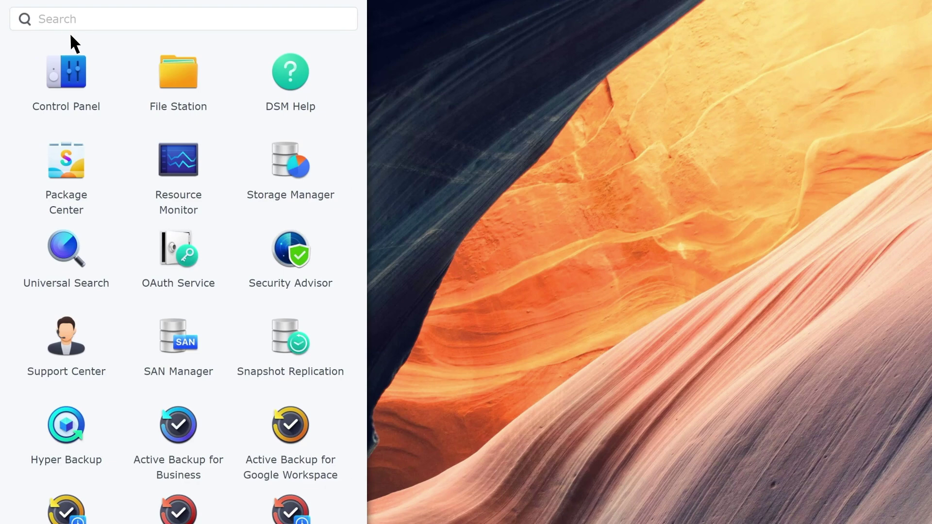
click(299, 342)
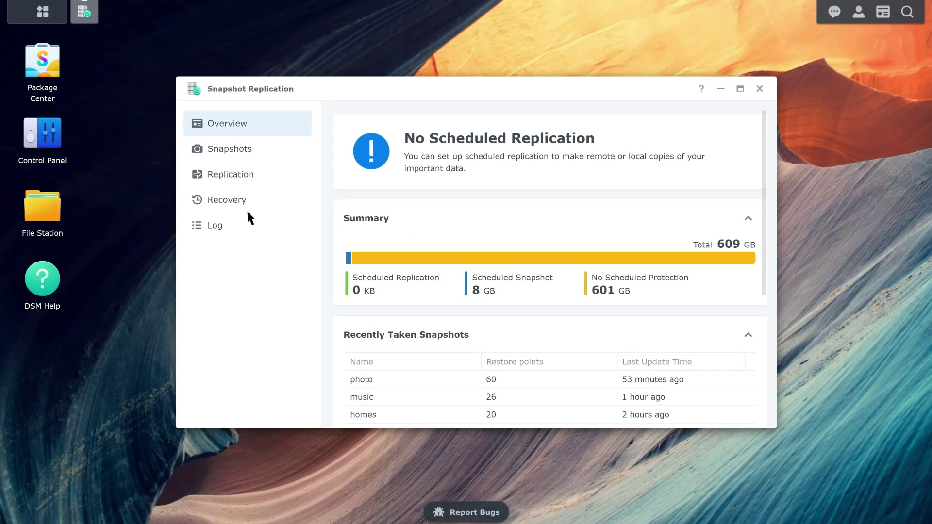
click(250, 204)
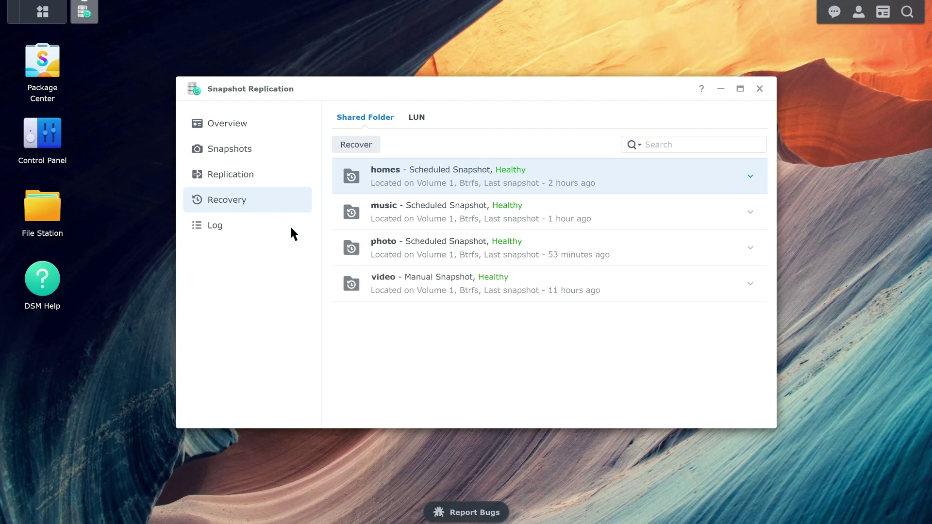
click(365, 260)
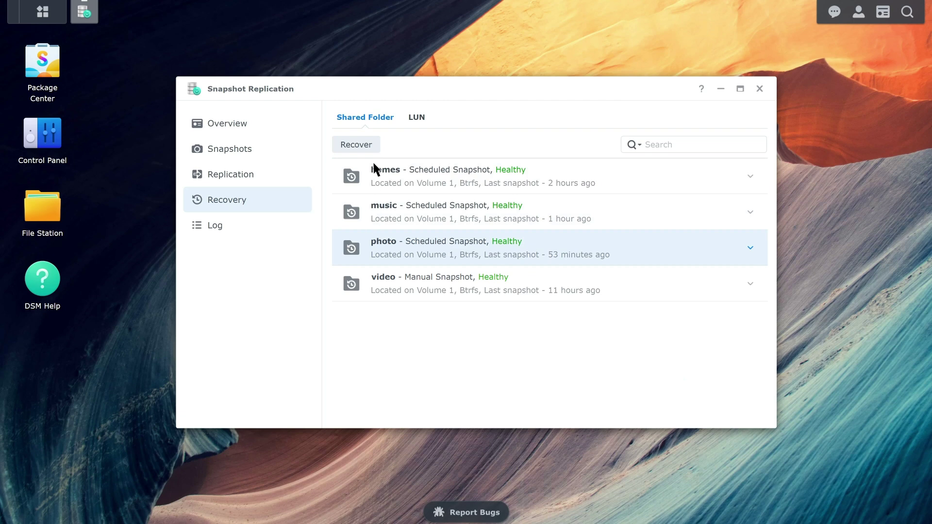
click(371, 145)
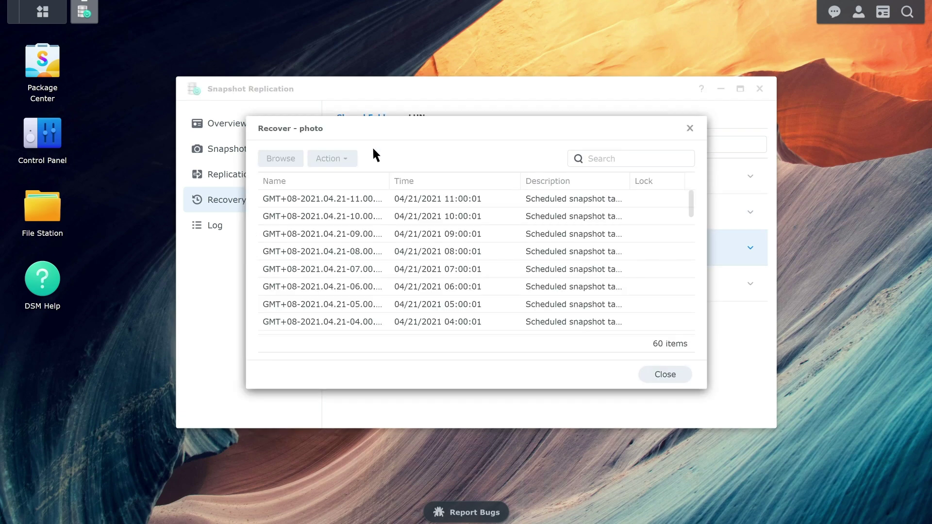
click(387, 256)
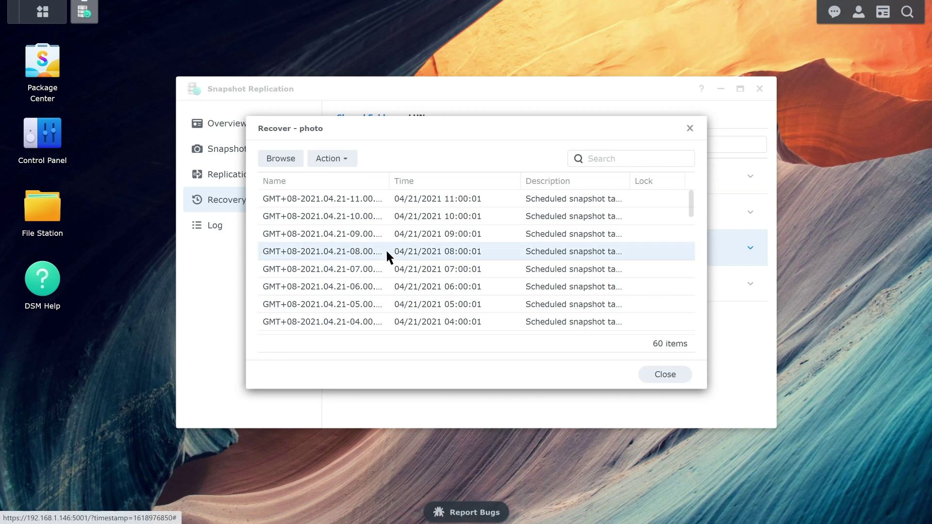
click(293, 160)
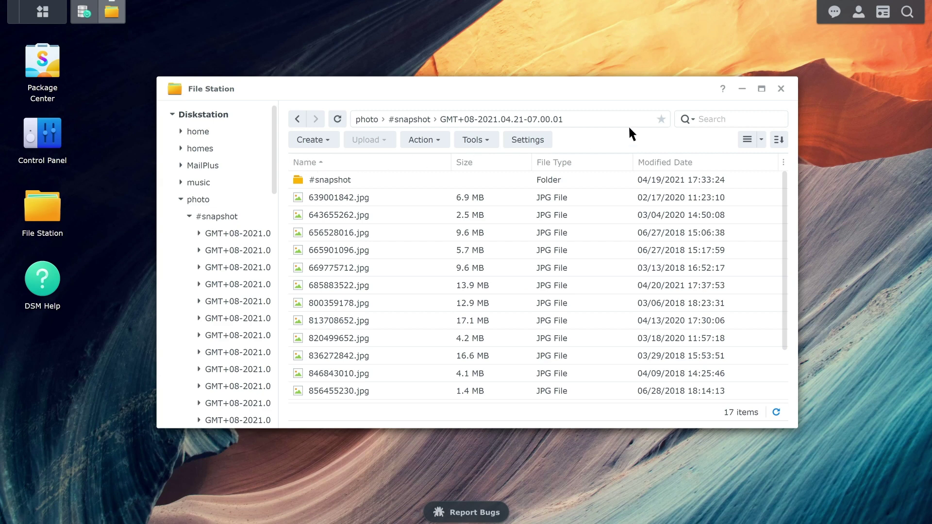
click(780, 88)
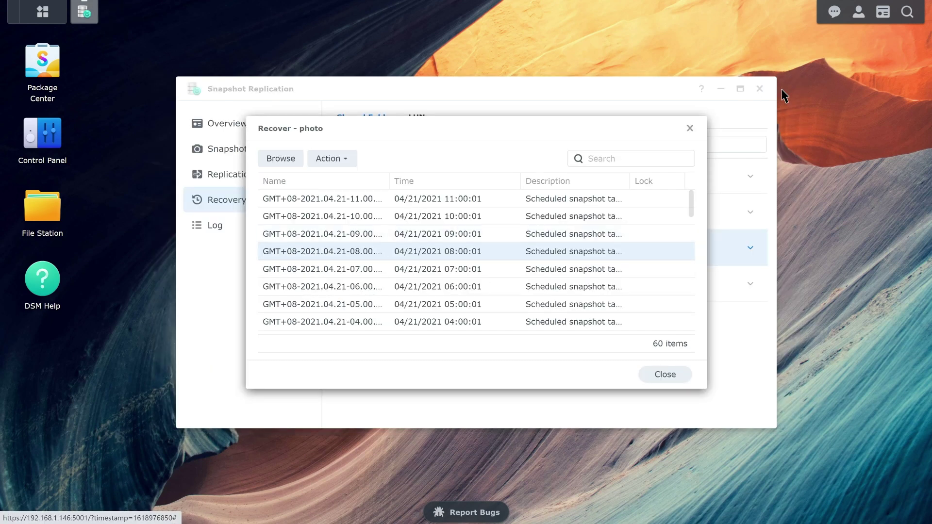
Restore the photo shared folder to the 08:00 snapshot and confirm.
click(342, 162)
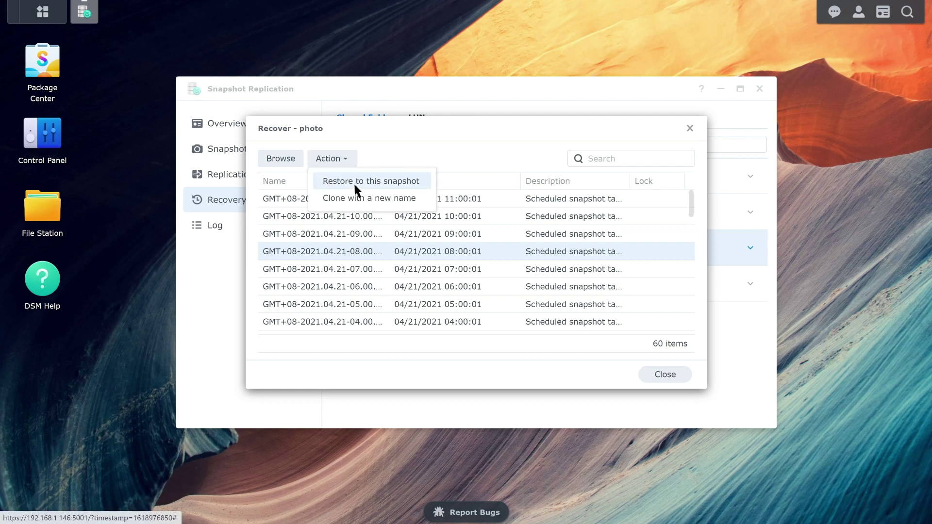
click(354, 183)
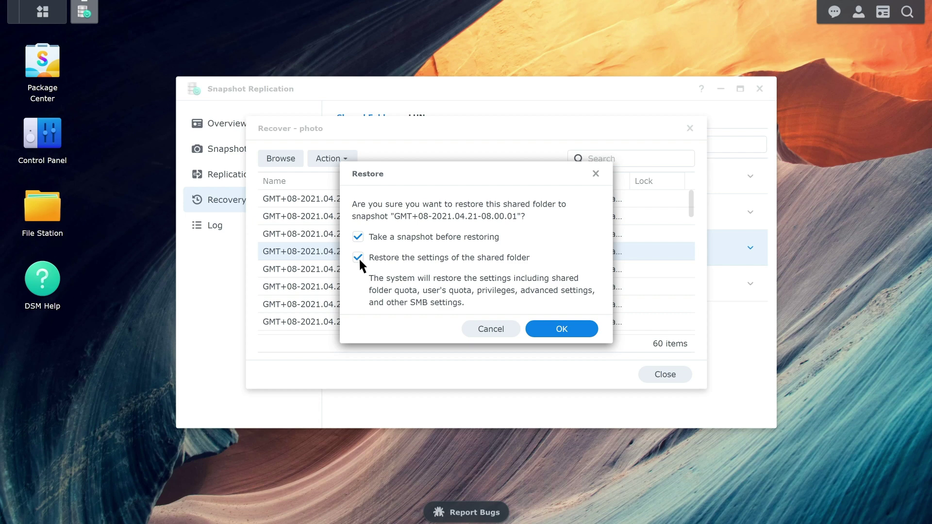
click(567, 330)
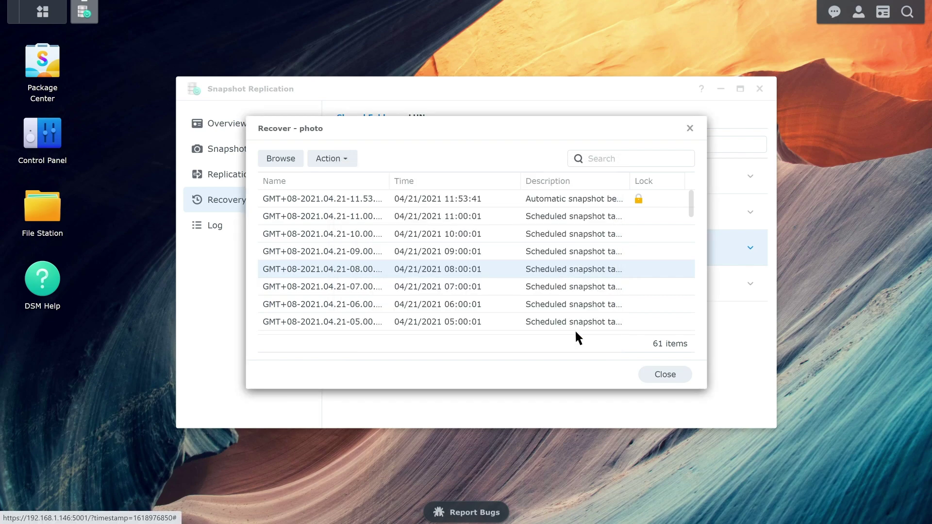
key(super+d)
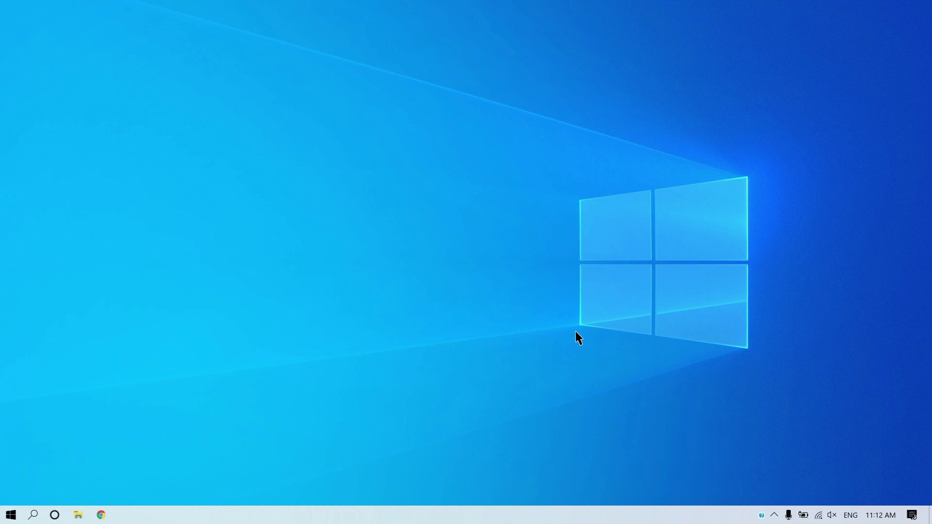
Open File Explorer at the \\Diskstation network location.
click(83, 515)
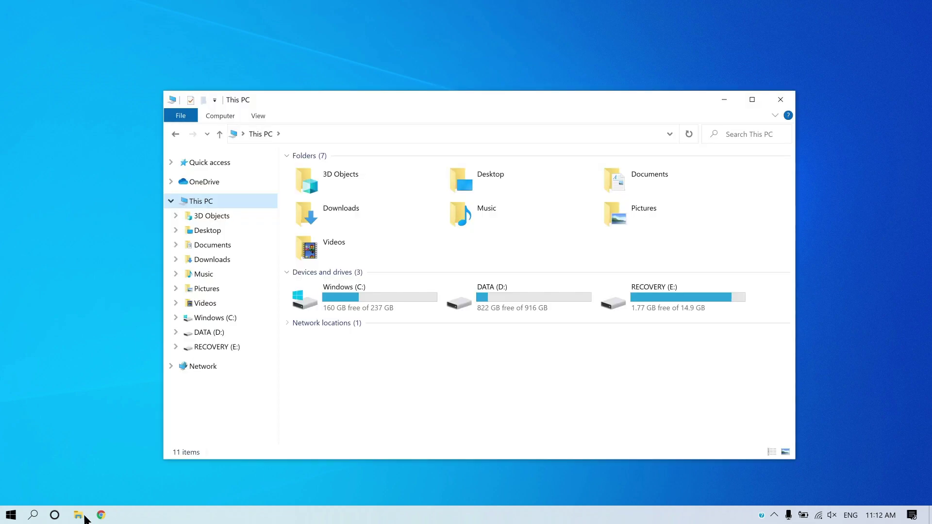
click(242, 137)
text(\Di)
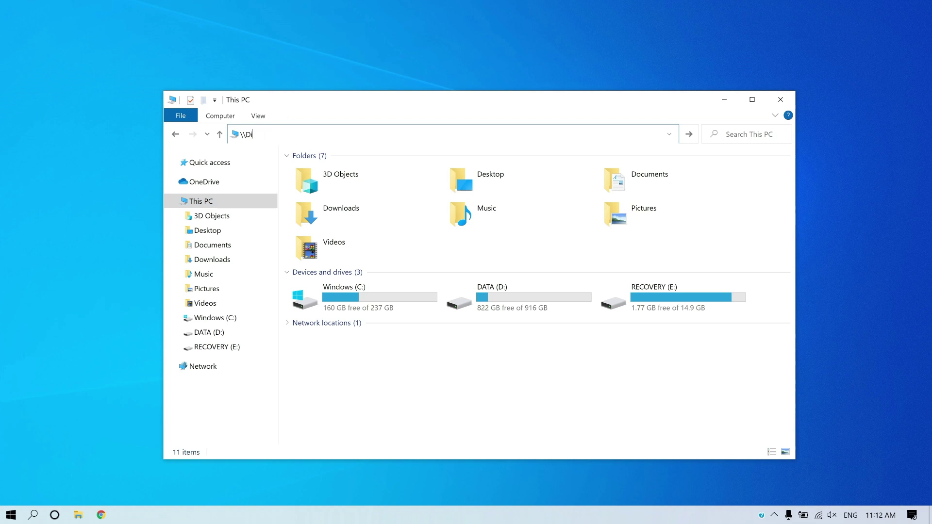
text(skstation)
key(Return)
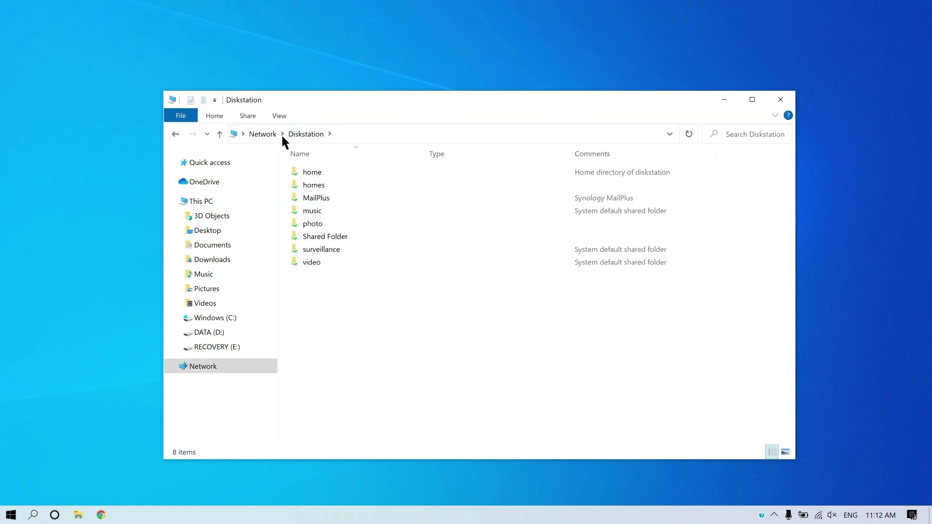
Restore the photo folder from its 8:00 AM previous version and close Properties.
right_click(360, 222)
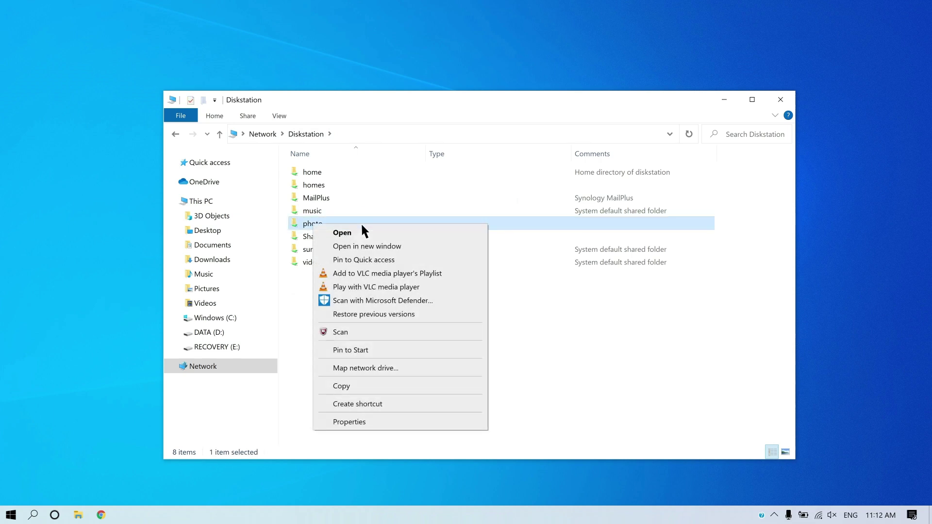
click(383, 421)
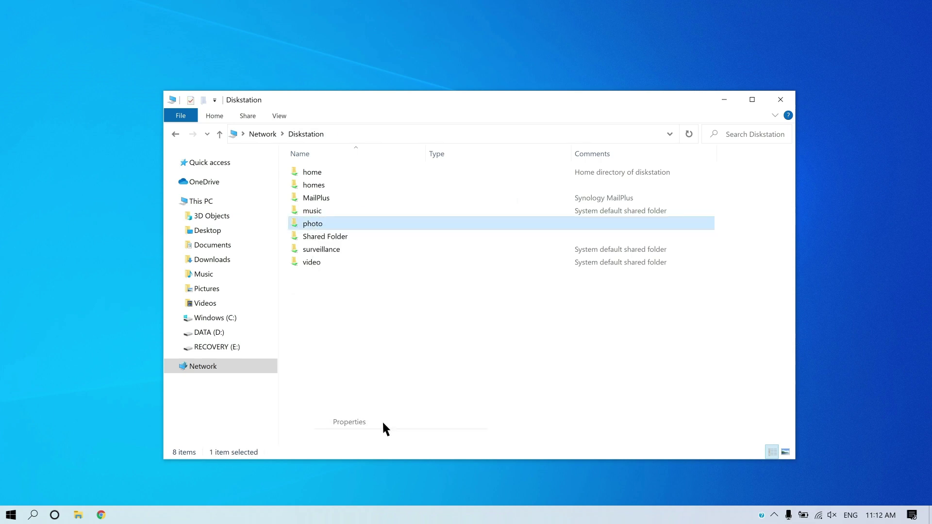
click(447, 151)
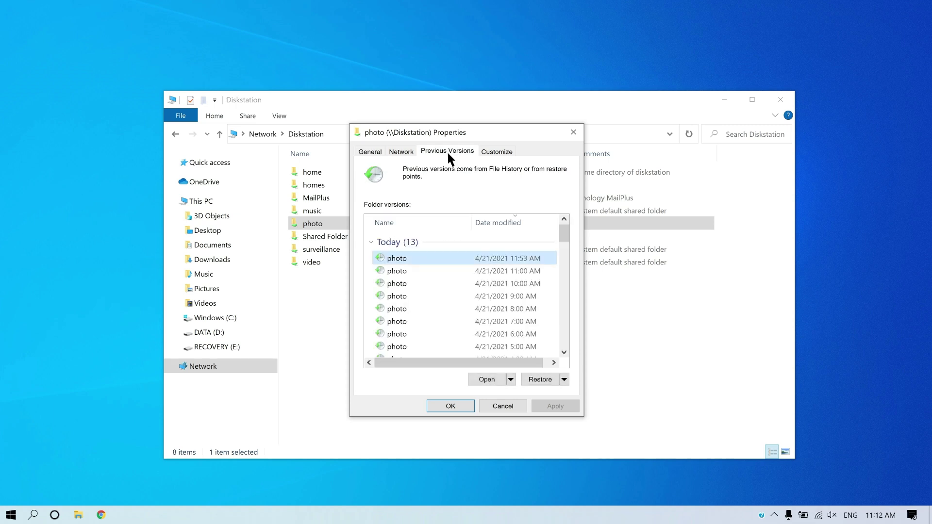
click(459, 310)
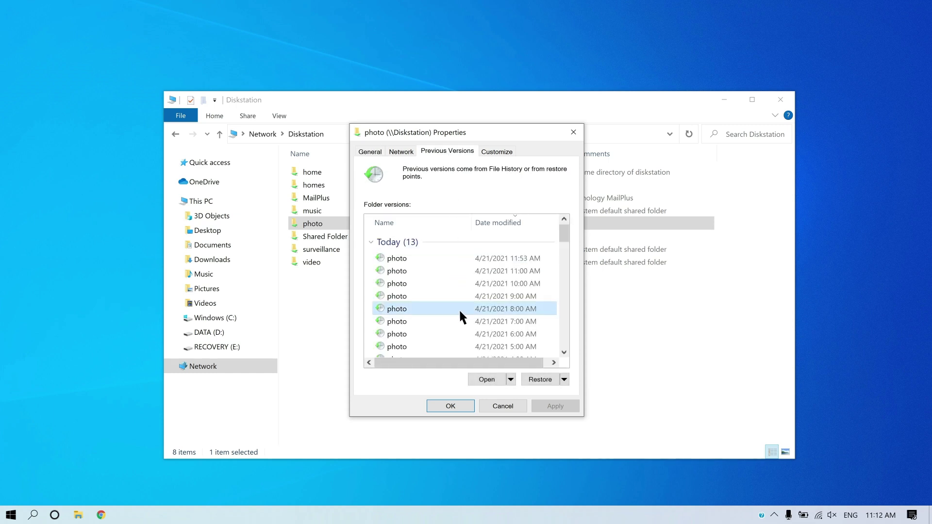
click(540, 379)
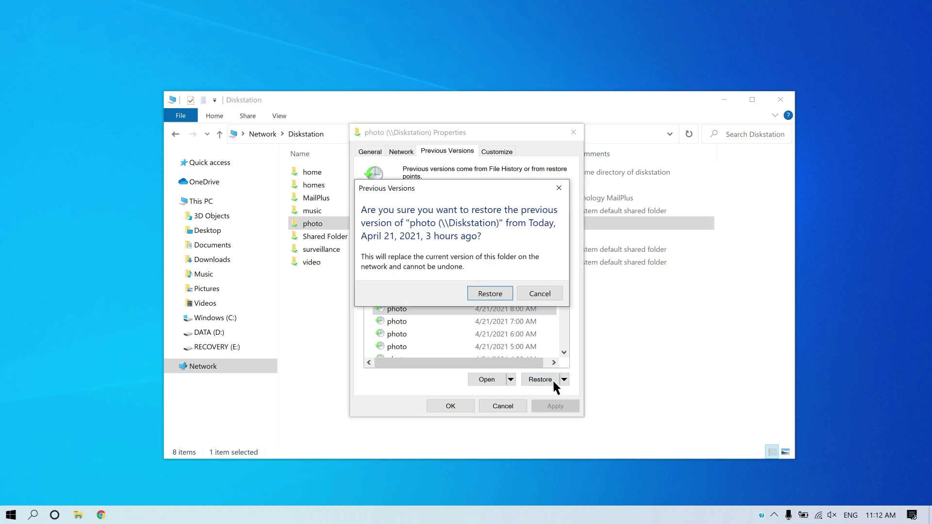
click(503, 294)
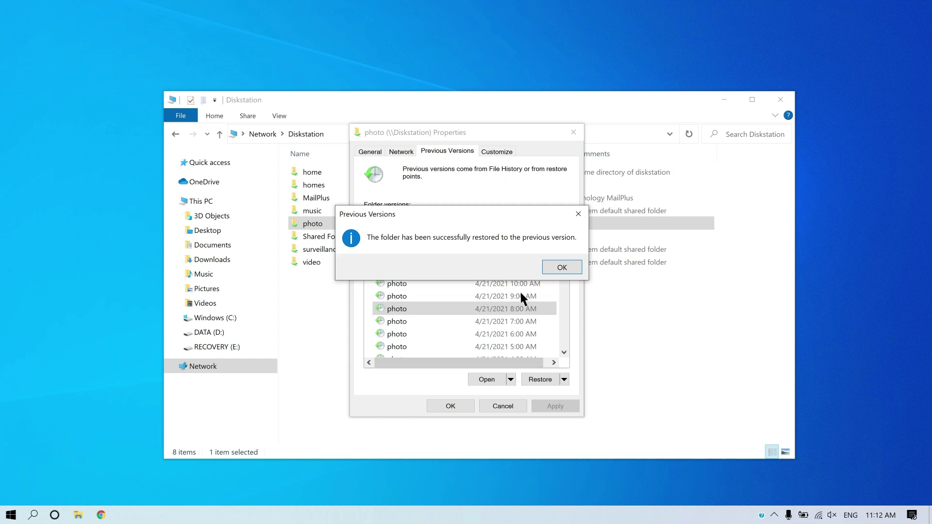
click(569, 269)
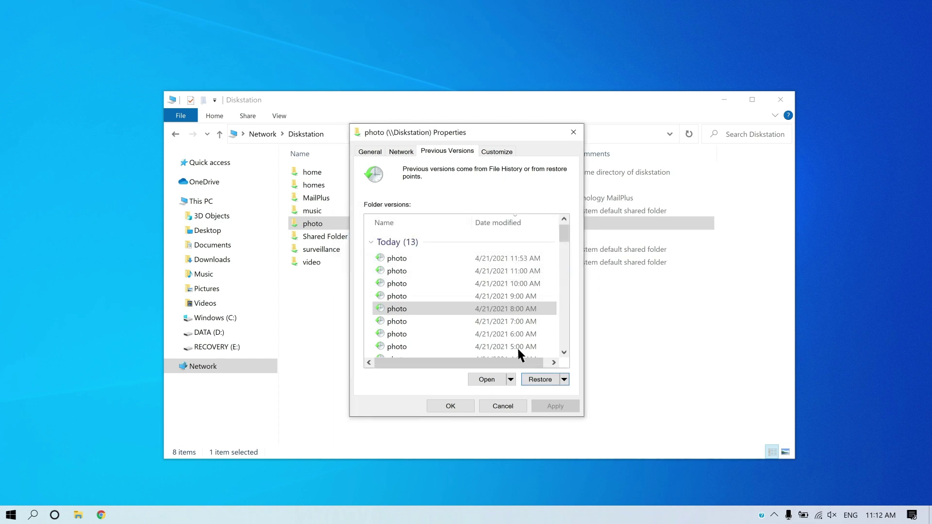
click(451, 406)
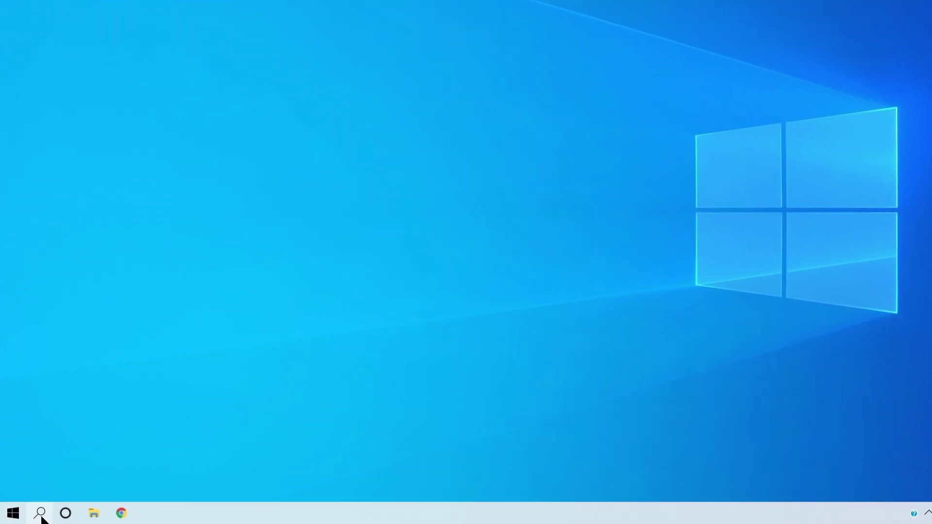
Launch iSCSI Initiator, disconnect the Target-2 session, and close the window.
click(33, 514)
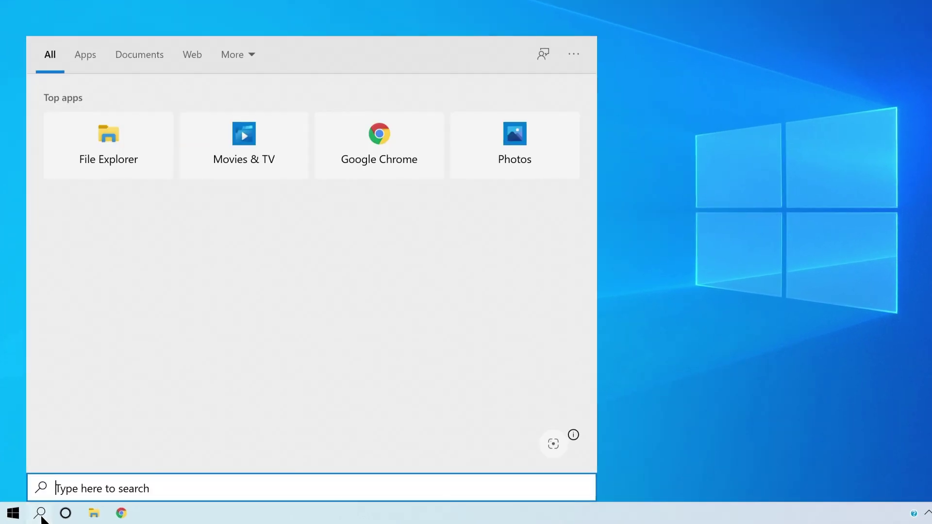
text(iS)
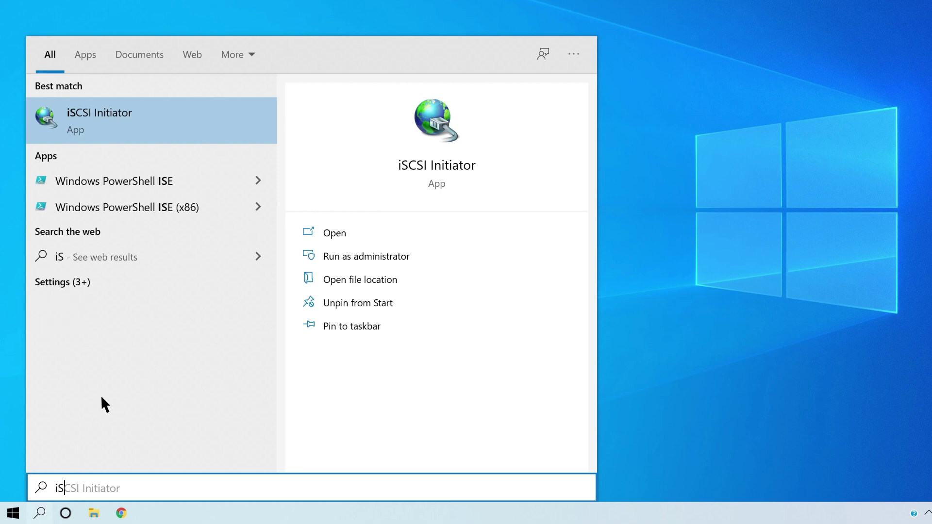
click(157, 119)
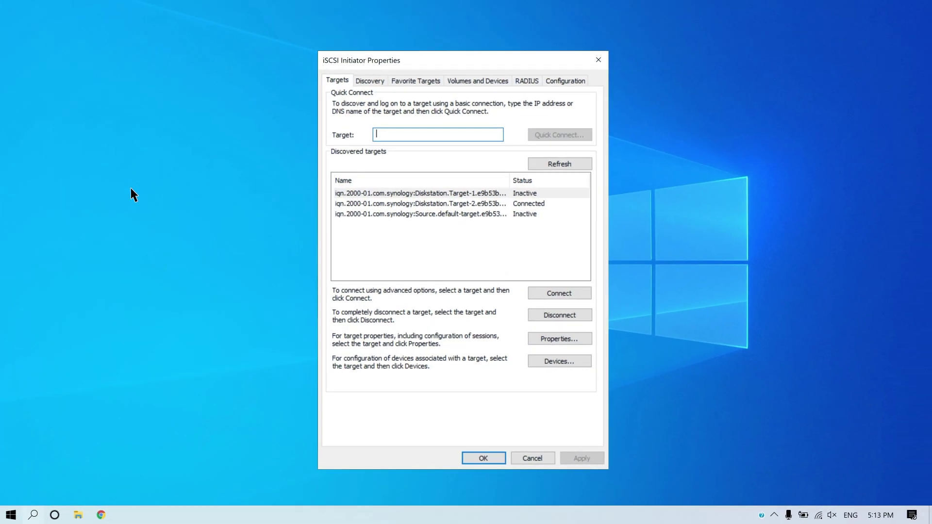
click(509, 205)
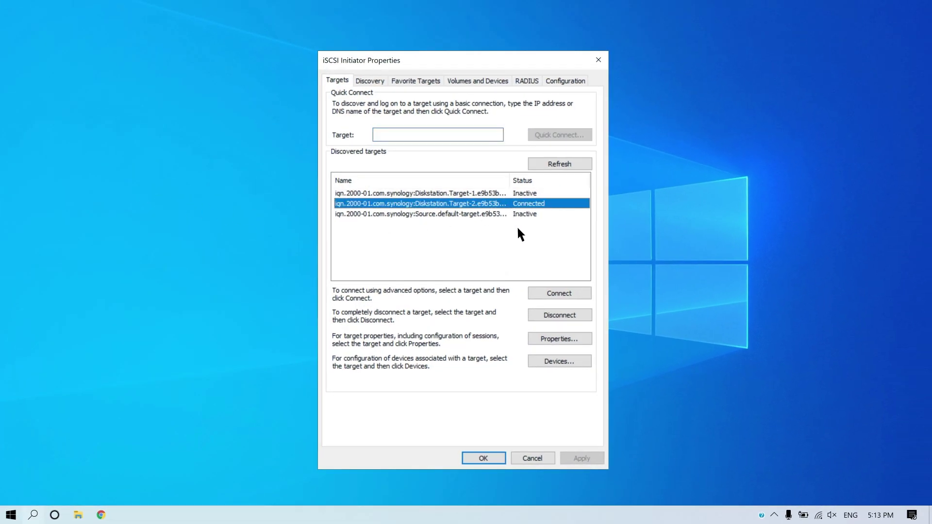
click(577, 318)
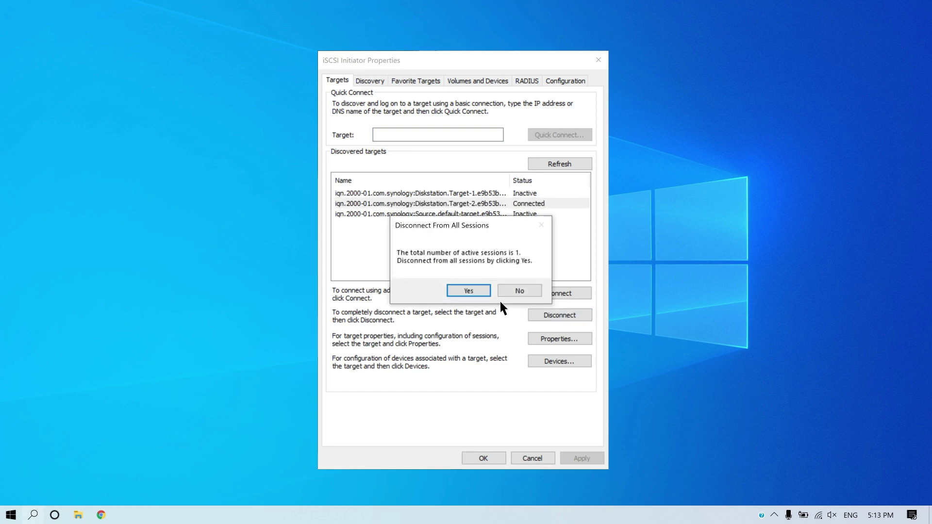
click(478, 291)
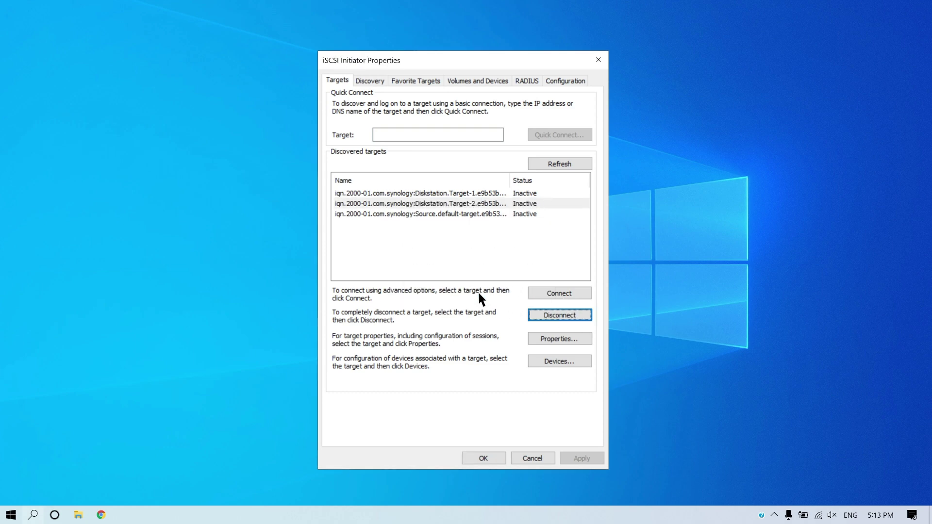
click(598, 59)
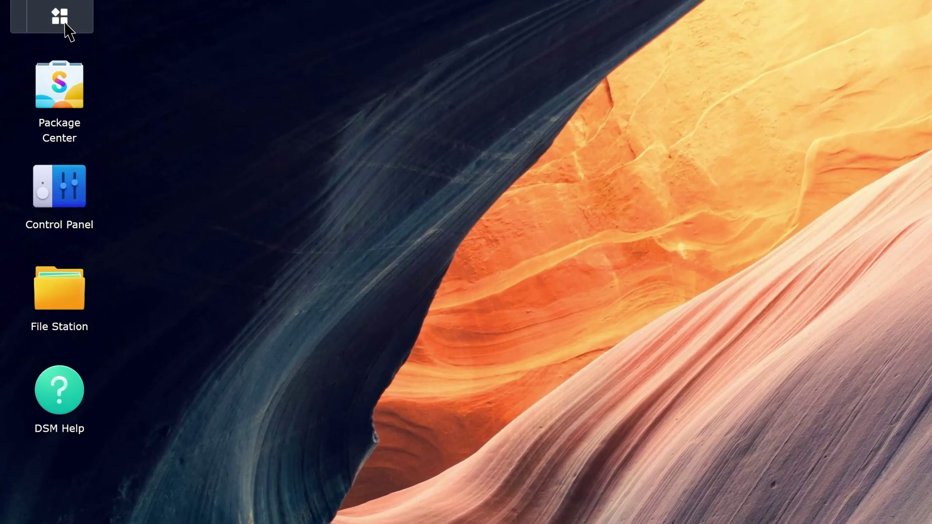
Restore SourceLUN to its 04/08/2021 00:00:07 snapshot in Snapshot Replication.
click(65, 23)
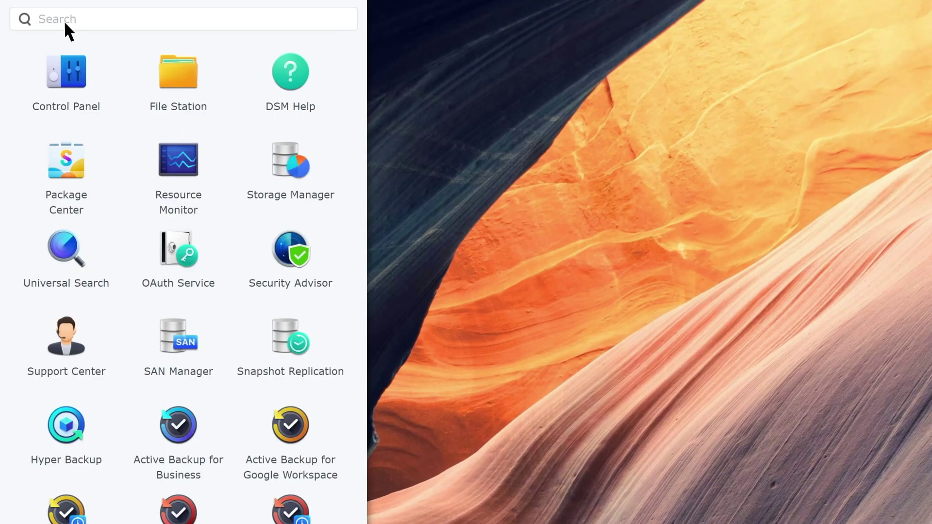
click(299, 343)
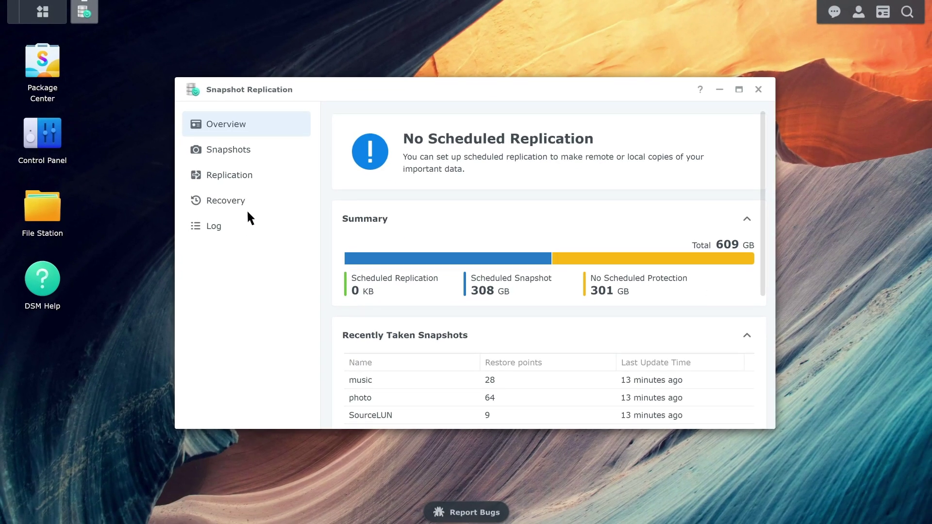
click(253, 202)
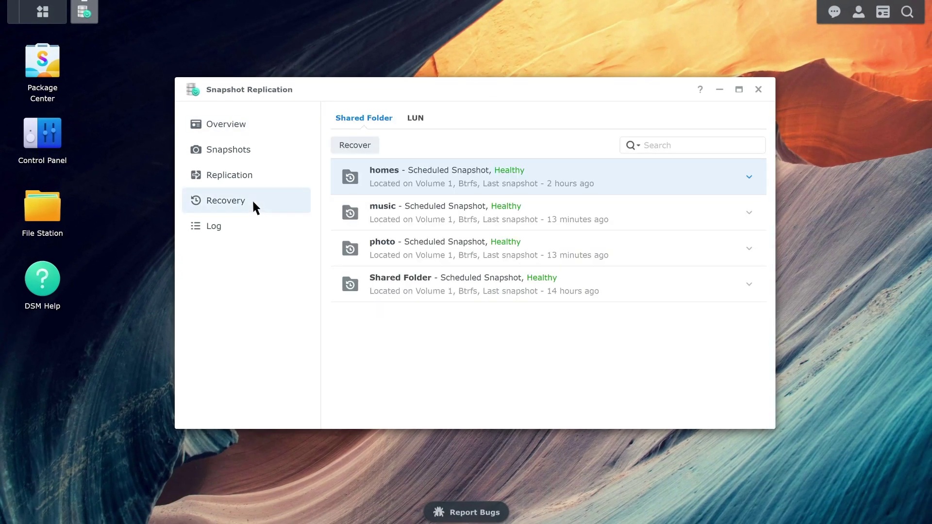
click(420, 121)
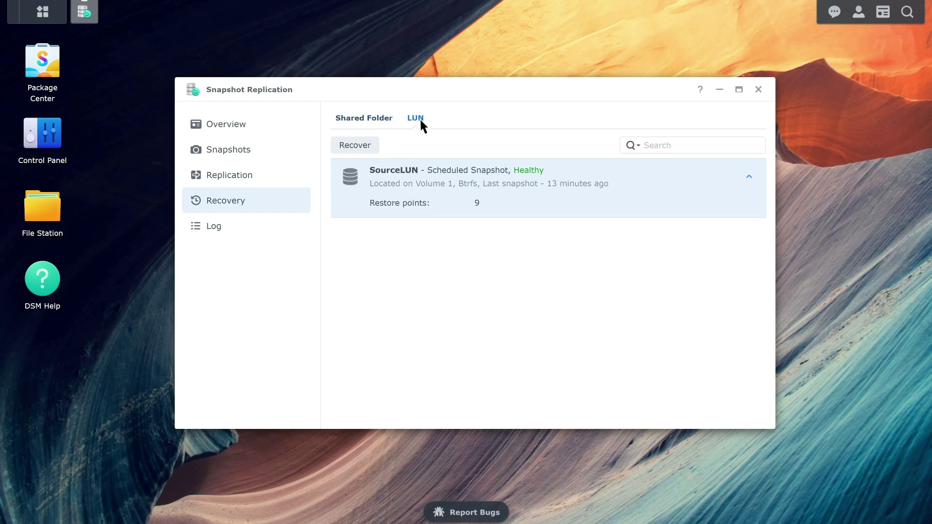
click(368, 147)
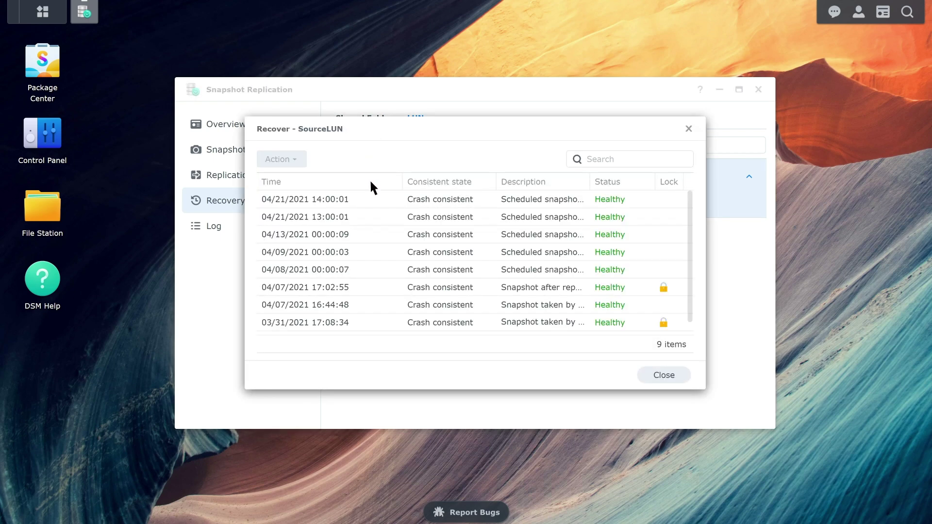
click(382, 273)
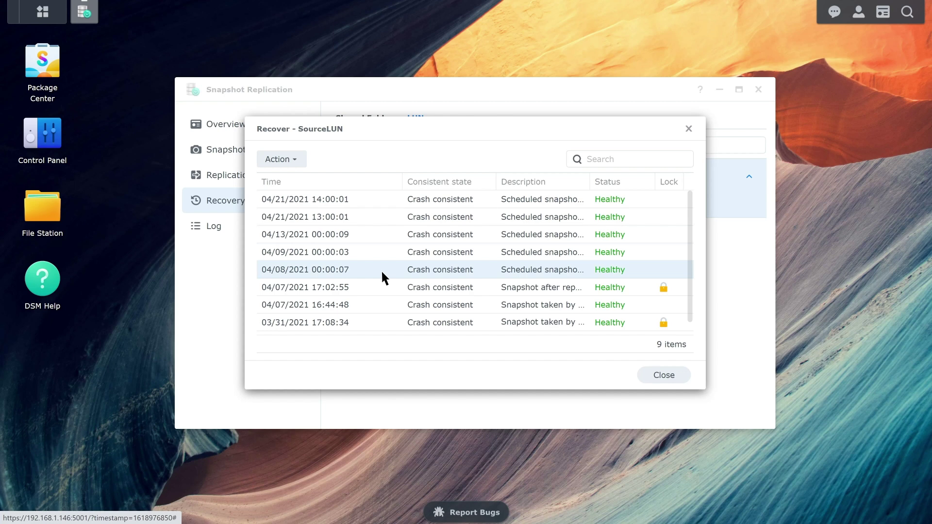
click(290, 160)
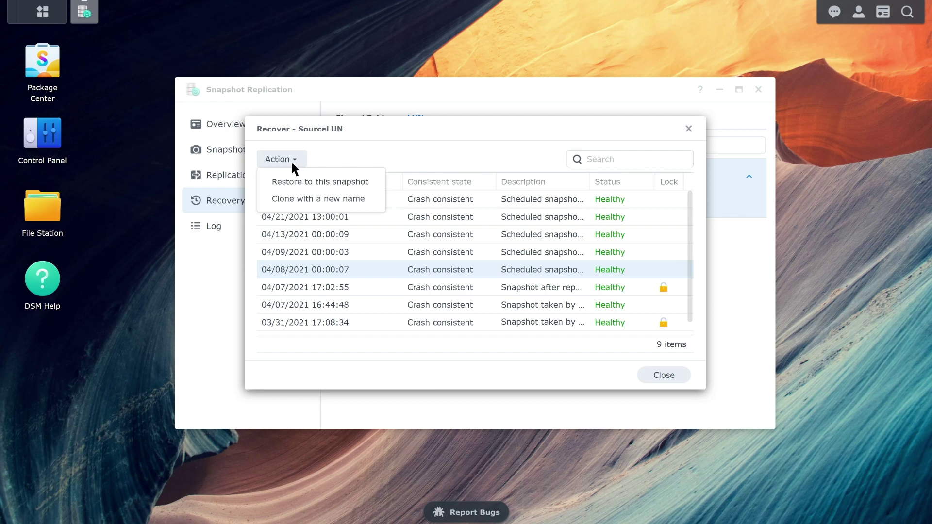
click(330, 182)
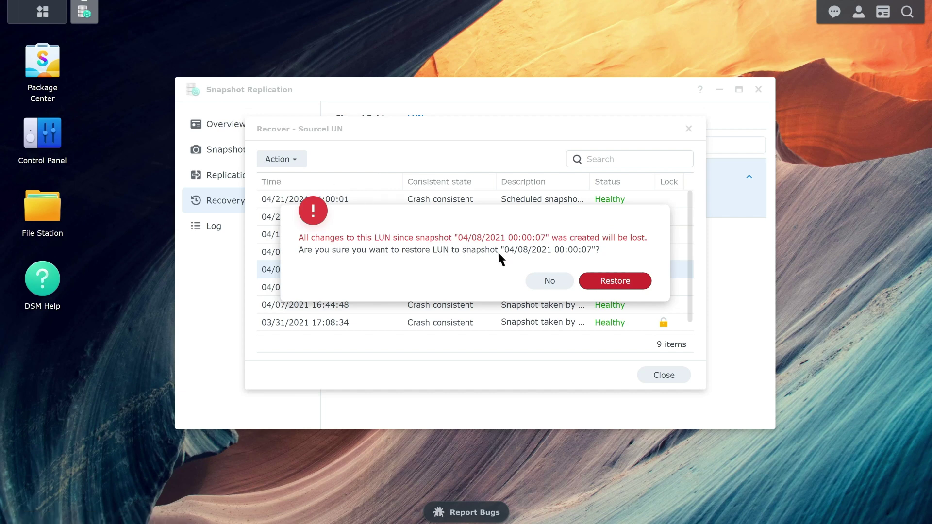
click(634, 285)
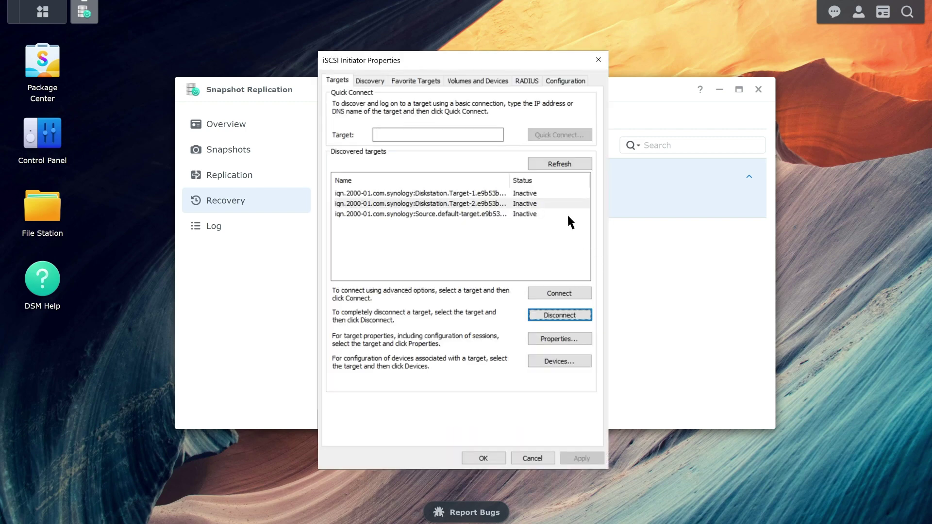
Reconnect the Target-2 iSCSI target and reopen SourceLUN's restore points.
click(561, 203)
click(575, 292)
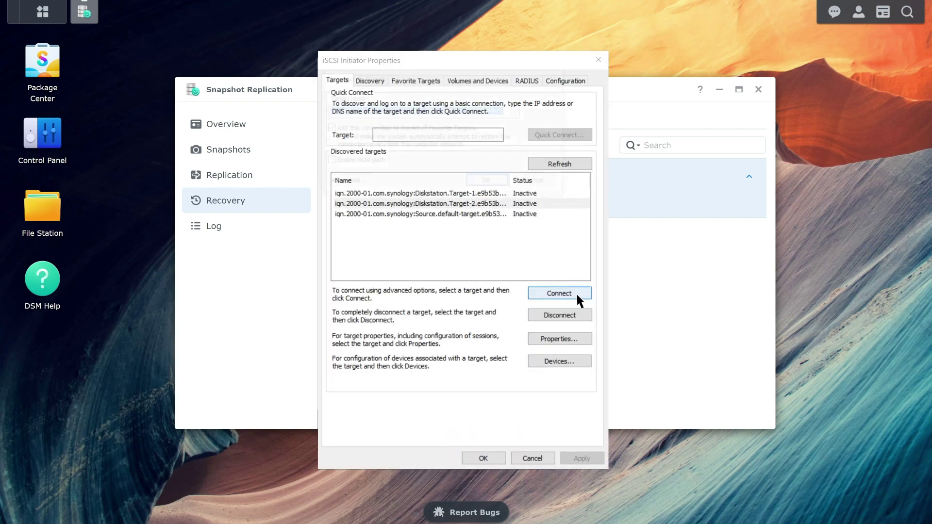
click(502, 185)
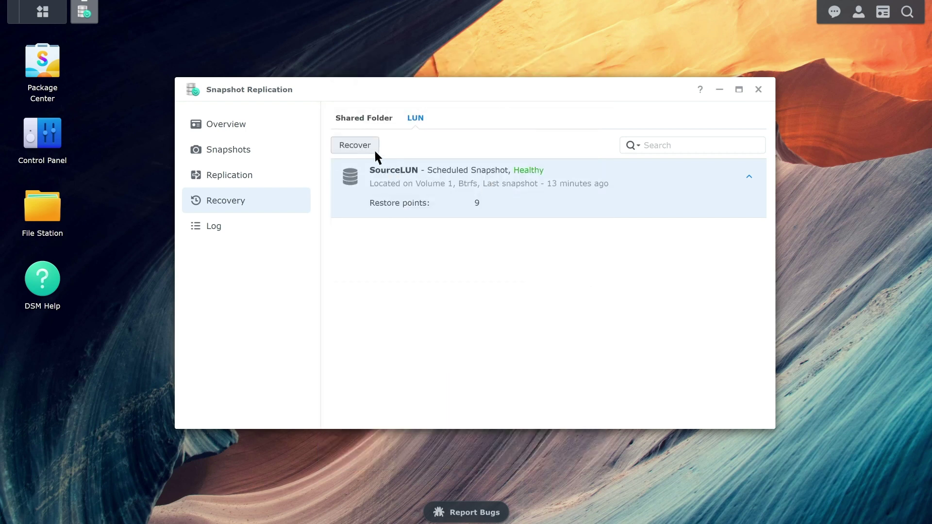
click(371, 148)
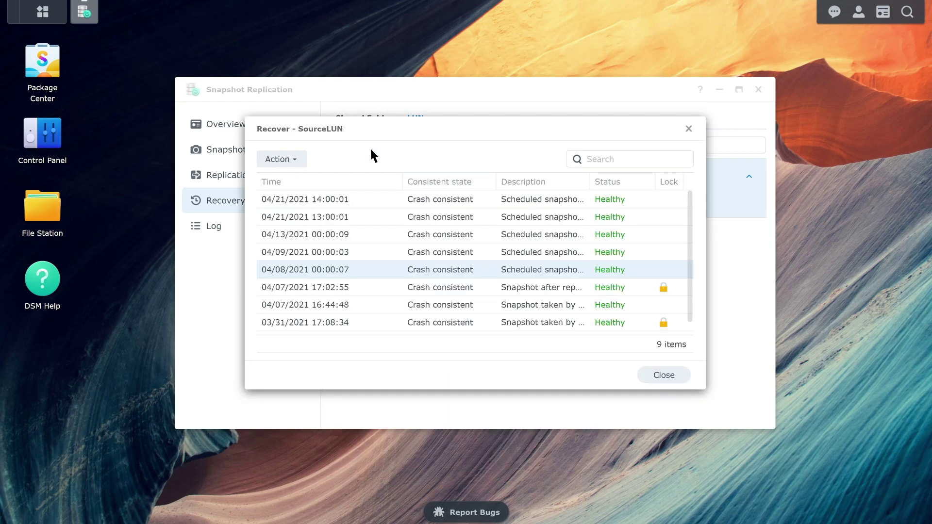
Clone the SourceLUN snapshot as a new LUN named 'NewSourceLUN'.
click(293, 161)
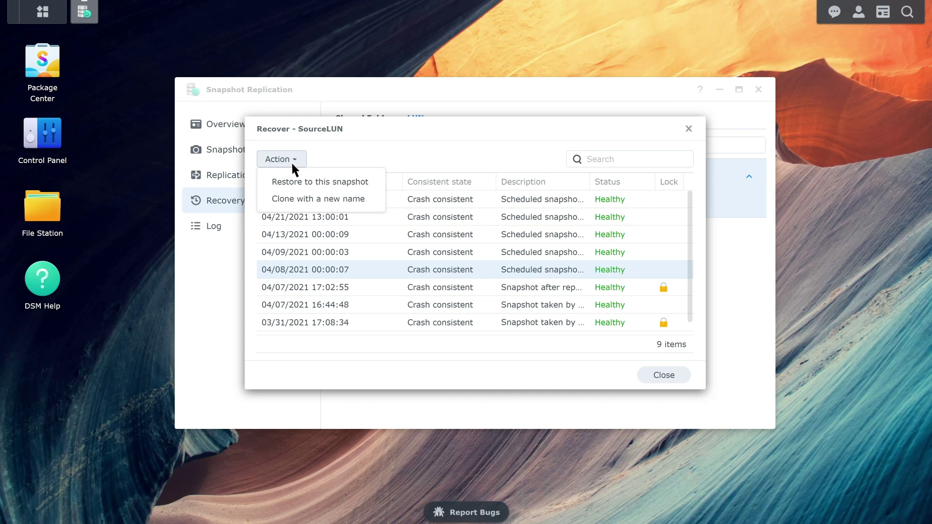
click(314, 199)
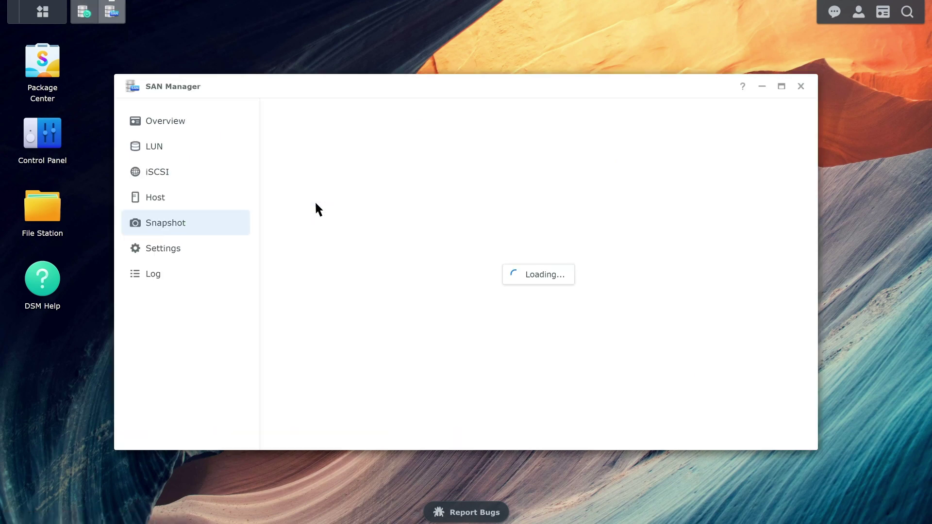
click(493, 151)
key(BackSpace)
key(BackSpace)
key(BackSpace)
key(BackSpace)
key(BackSpace)
text(NewSourceLUN)
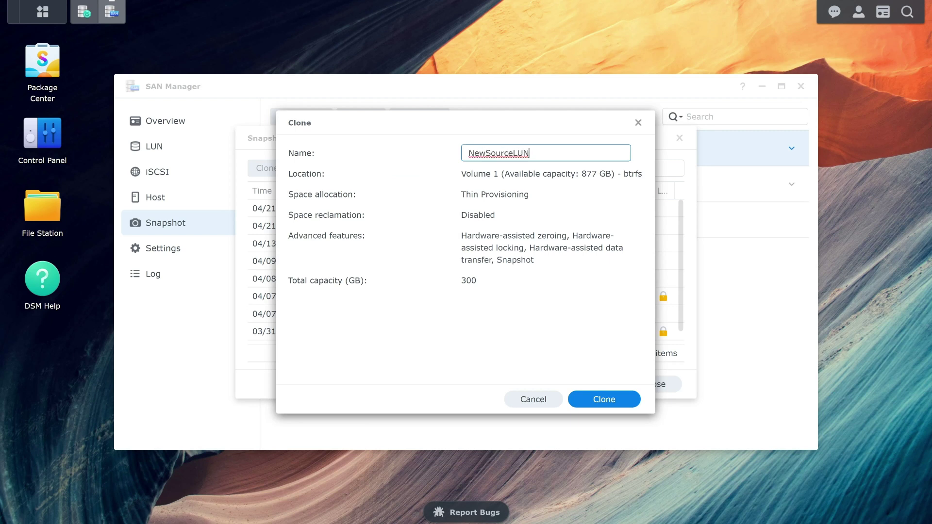
click(618, 401)
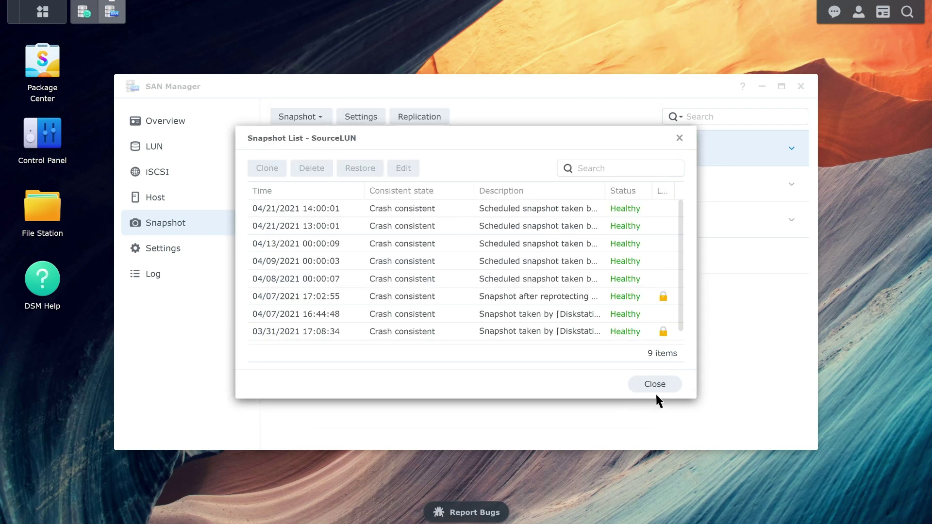
Edit NewSourceLUN in SAN Manager and view its target mapping.
click(667, 387)
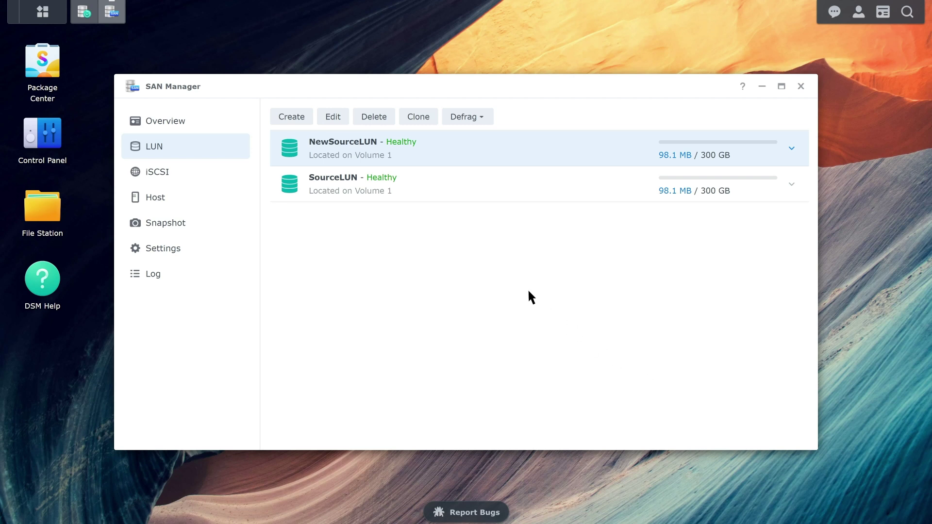
click(341, 119)
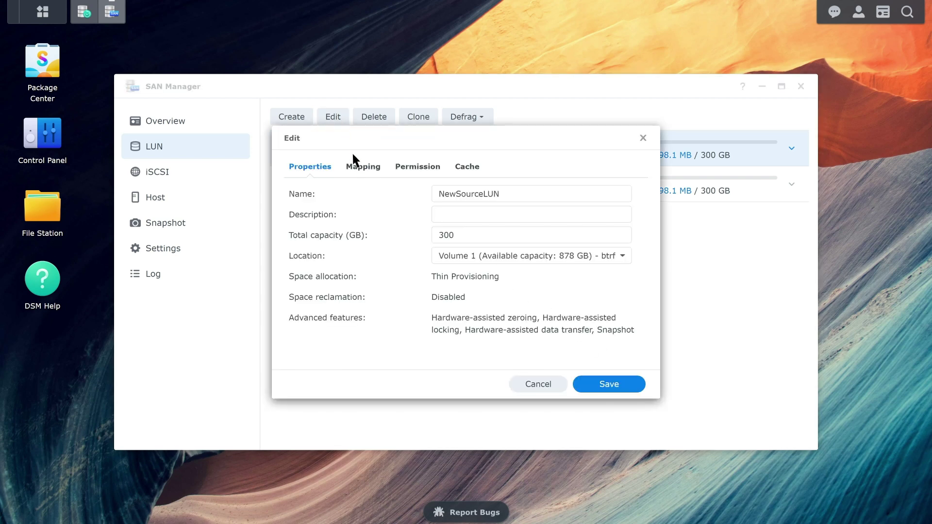
click(362, 170)
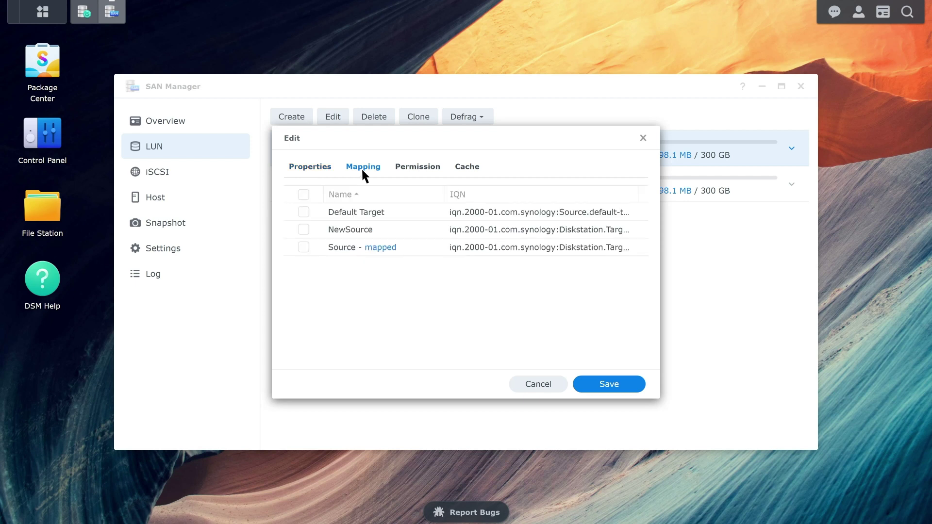